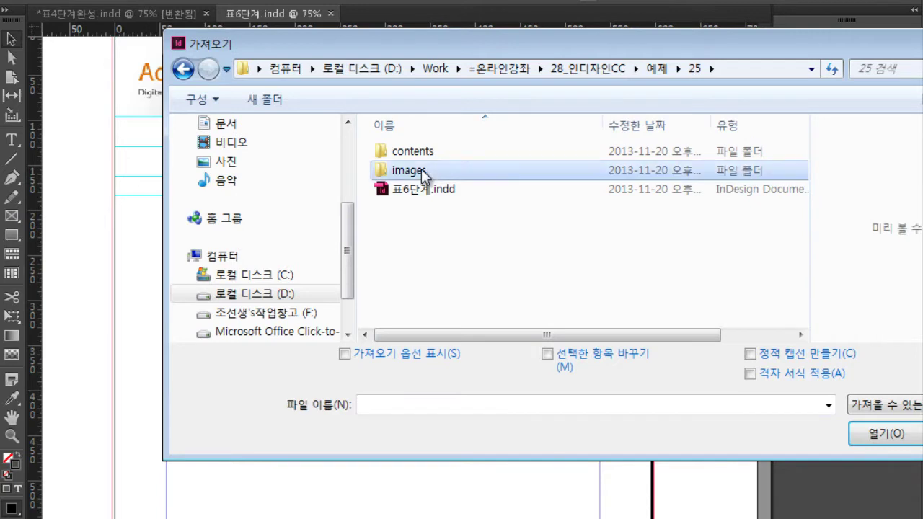
Place title_test.jpg from the images folder at the page's left margin, sized between the second and third guides below the banner
{"action": "left_click", "coordinate": [426, 148]}
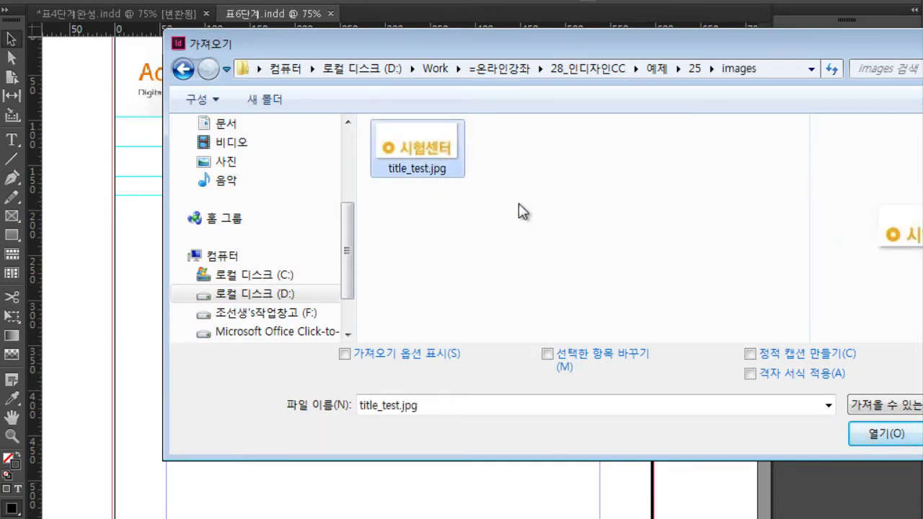
{"action": "left_click", "coordinate": [860, 427]}
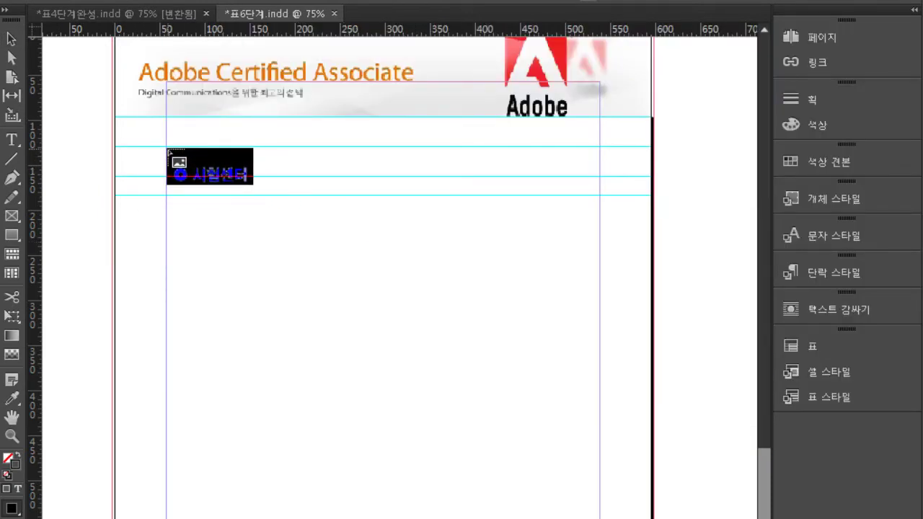
{"action": "left_click_drag", "start_coordinate": [166, 147], "coordinate": [233, 166]}
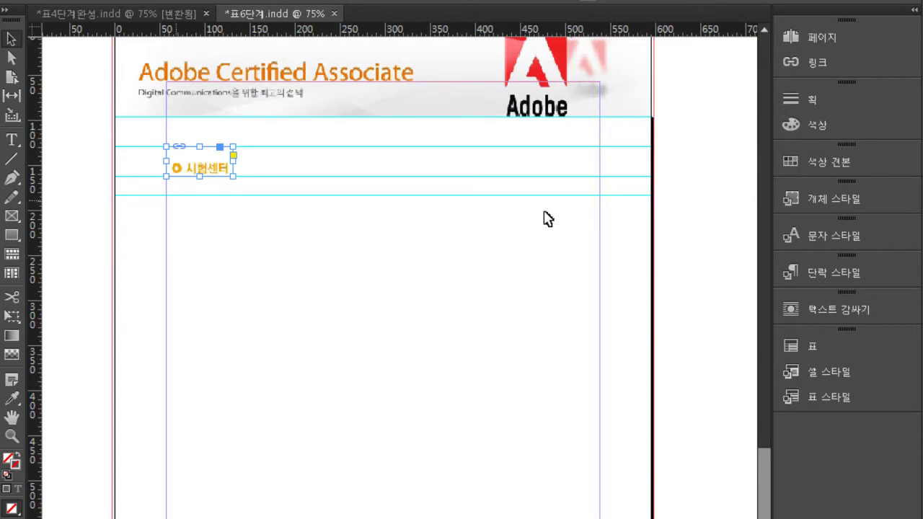
Switch to File Explorer, open ACA_시험센터.txt from the contents folder and look through its test center list
{"action": "left_click_drag", "start_coordinate": [448, 392], "coordinate": [412, 280]}
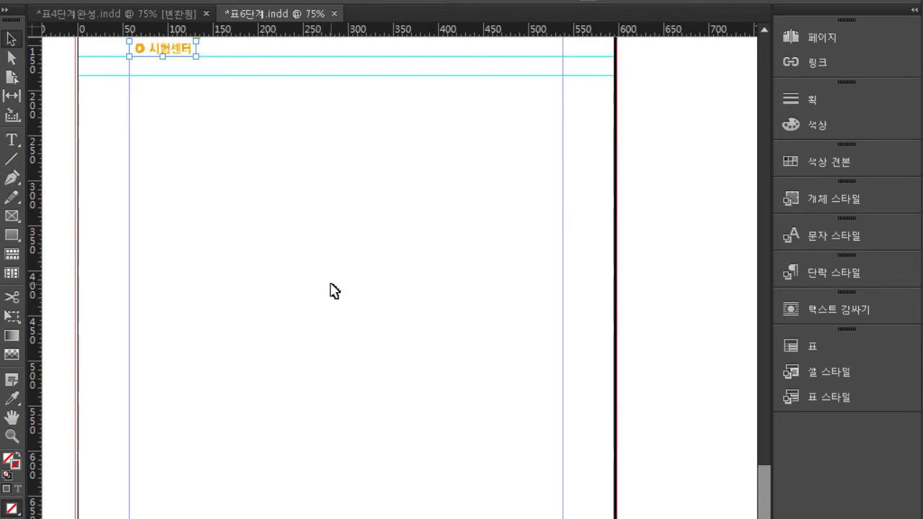
{"action": "key", "text": "alt+Tab"}
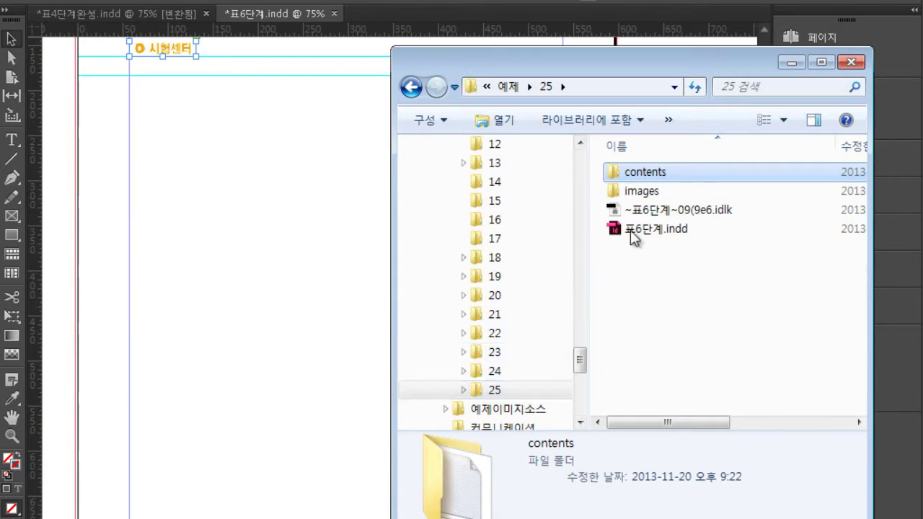
{"action": "double_click", "coordinate": [648, 171]}
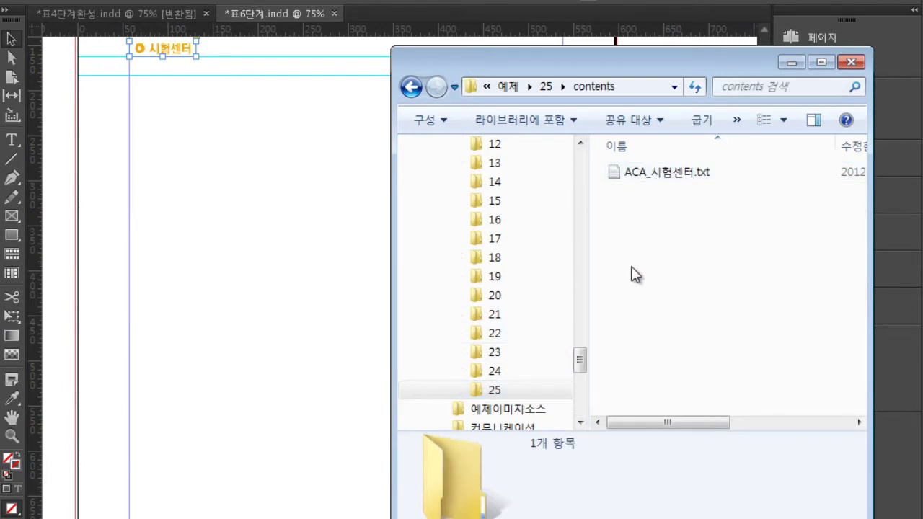
{"action": "double_click", "coordinate": [659, 173]}
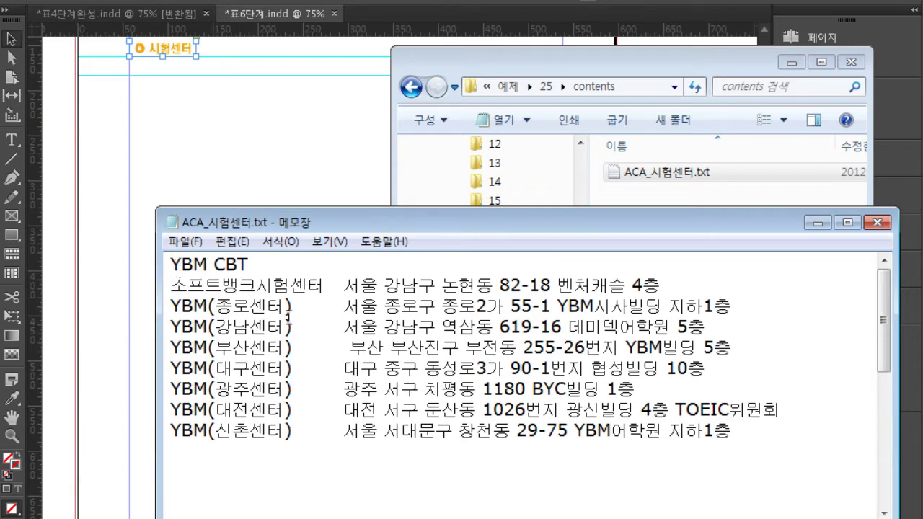
{"action": "scroll", "coordinate": [288, 317], "scroll_direction": "down", "scroll_amount": 5}
{"action": "scroll", "coordinate": [342, 371], "scroll_direction": "down", "scroll_amount": 1}
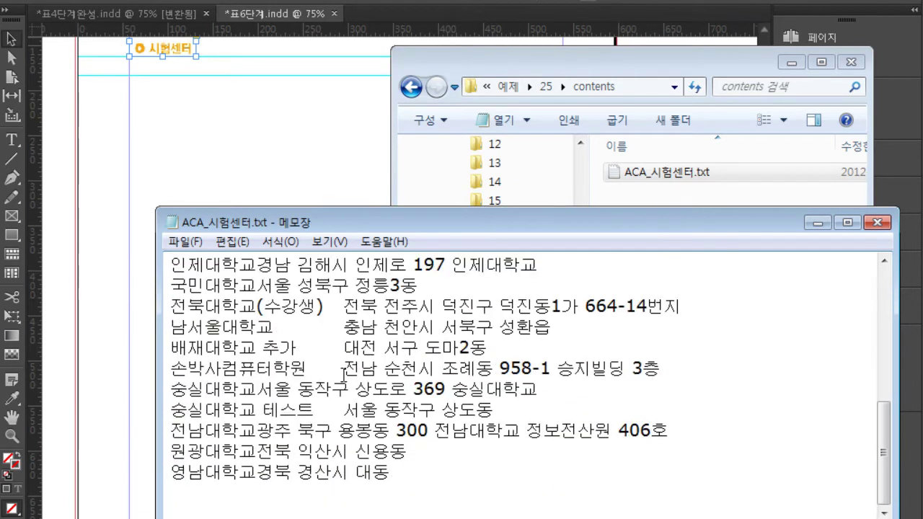
{"action": "scroll", "coordinate": [343, 371], "scroll_direction": "up", "scroll_amount": 10}
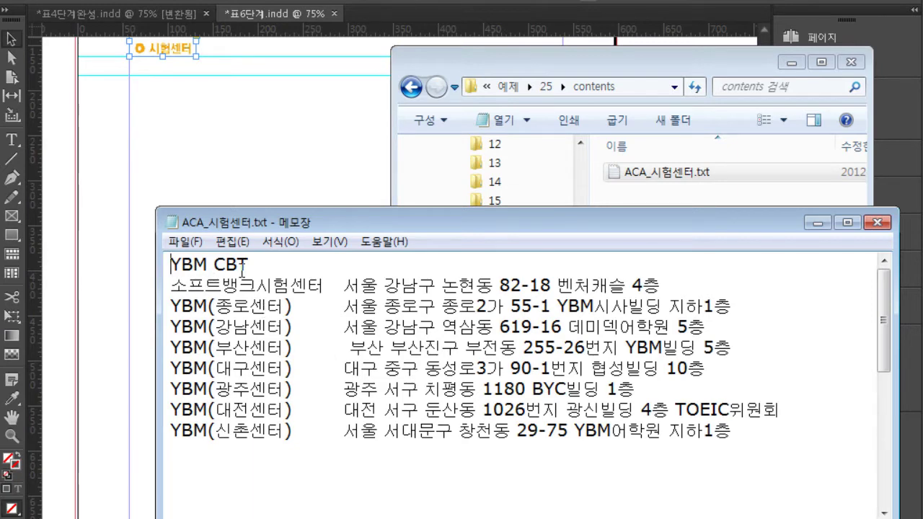
Copy the heading "YBM CBT" from the first line of the text file
{"action": "left_click_drag", "start_coordinate": [258, 264], "coordinate": [171, 264]}
{"action": "key", "text": "ctrl+c"}
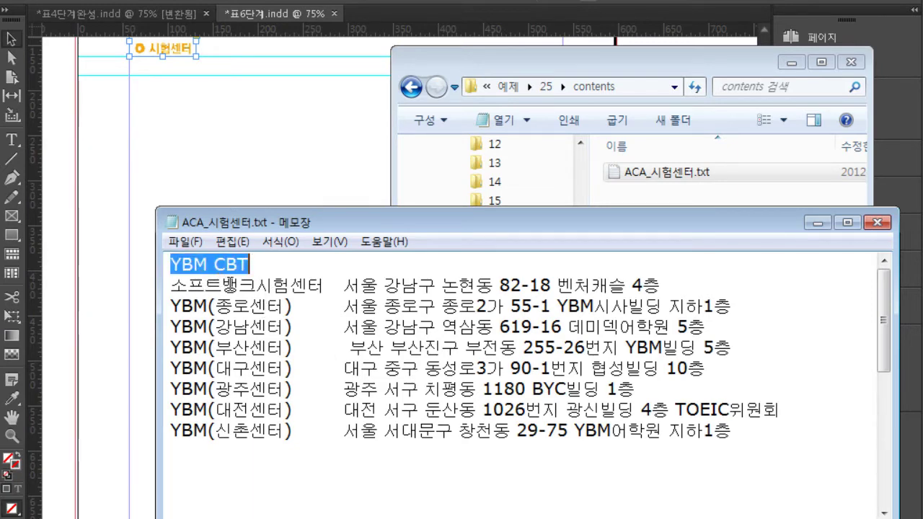
{"action": "left_click", "coordinate": [232, 241]}
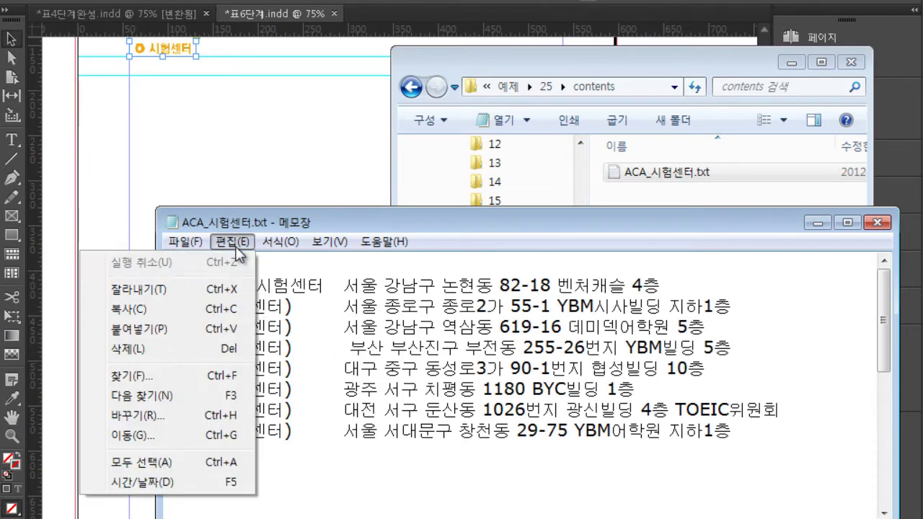
{"action": "left_click", "coordinate": [224, 309]}
Return to the 표6단계.indd document in InDesign and paste "YBM CBT" as a new text frame
{"action": "left_click", "coordinate": [481, 60]}
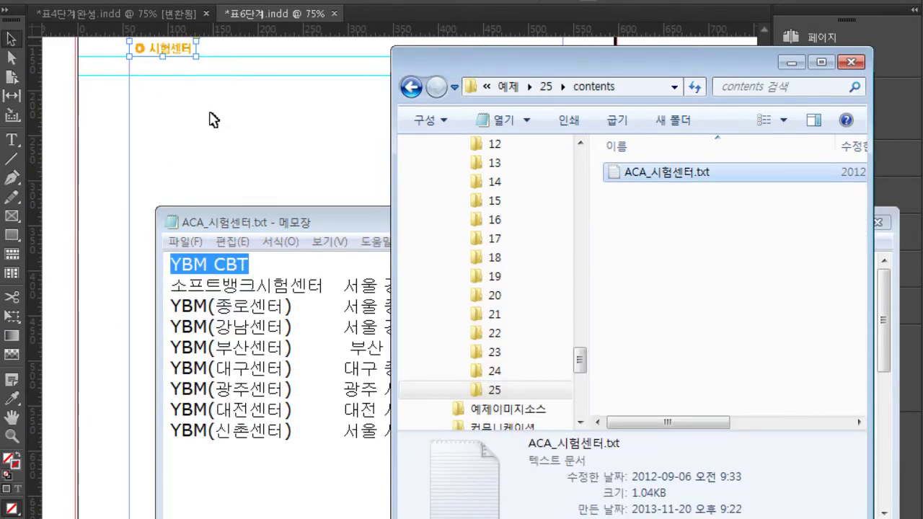
{"action": "left_click", "coordinate": [13, 140]}
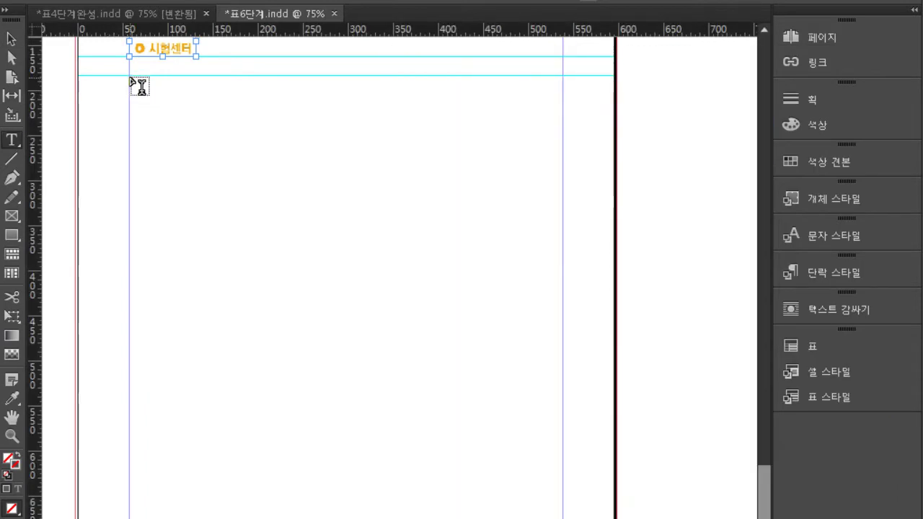
{"action": "left_click", "coordinate": [245, 235]}
{"action": "key", "text": "ctrl+v"}
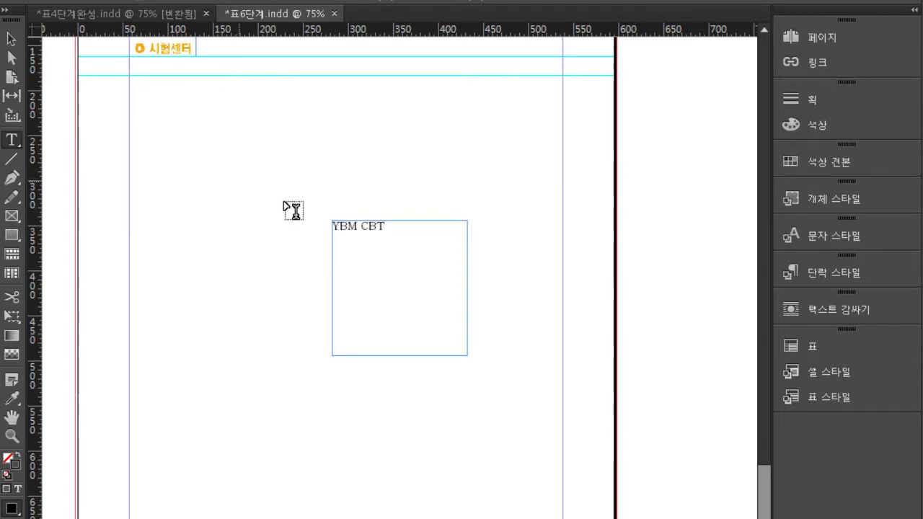
{"action": "key", "text": "Escape"}
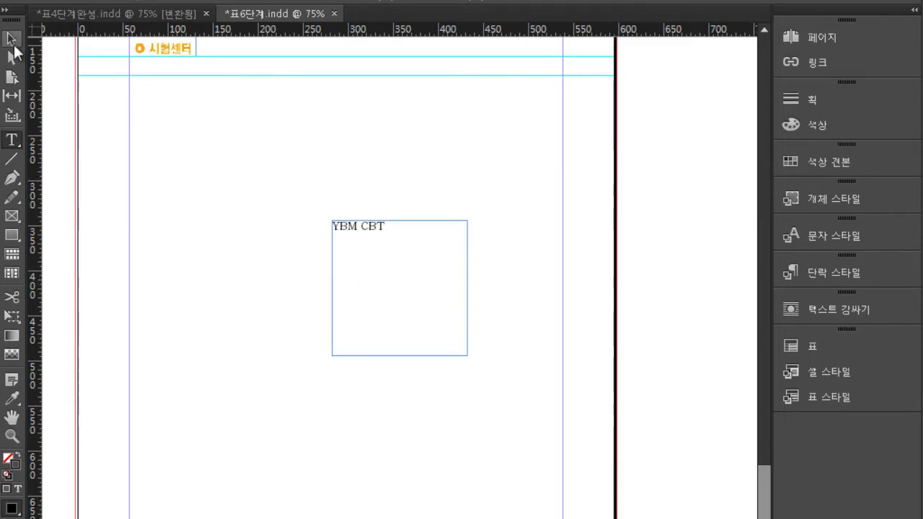
Shorten the YBM CBT text frame, align it to the left margin at the lowest guide, and apply the 중제목 paragraph style
{"action": "left_click", "coordinate": [369, 231]}
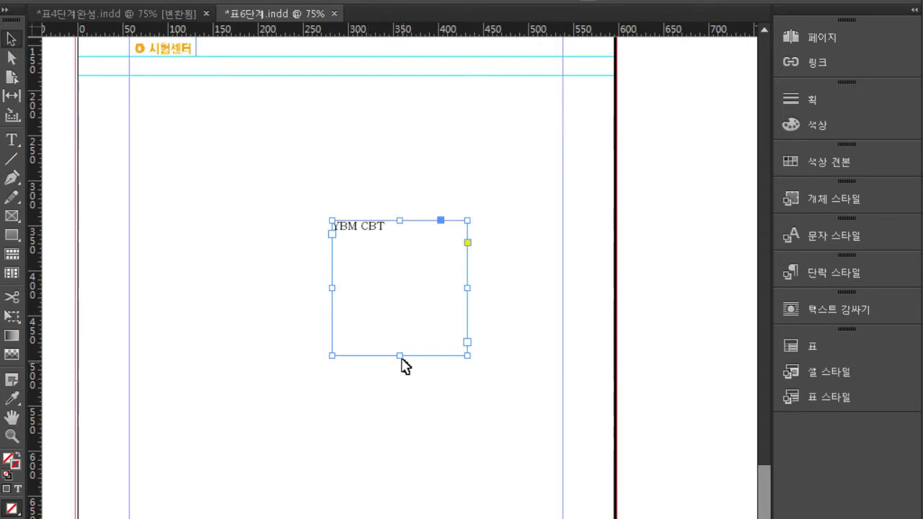
{"action": "left_click_drag", "start_coordinate": [399, 355], "coordinate": [202, 101]}
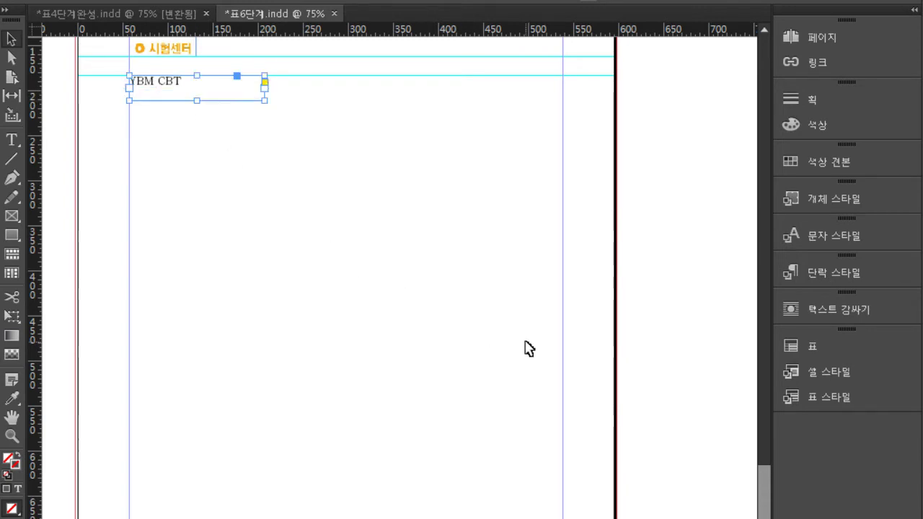
{"action": "left_click", "coordinate": [804, 278]}
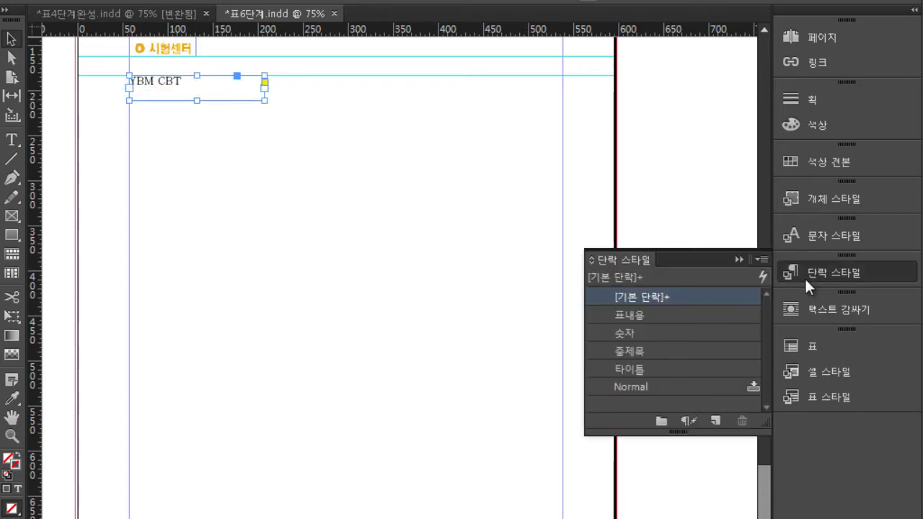
{"action": "left_click", "coordinate": [666, 349]}
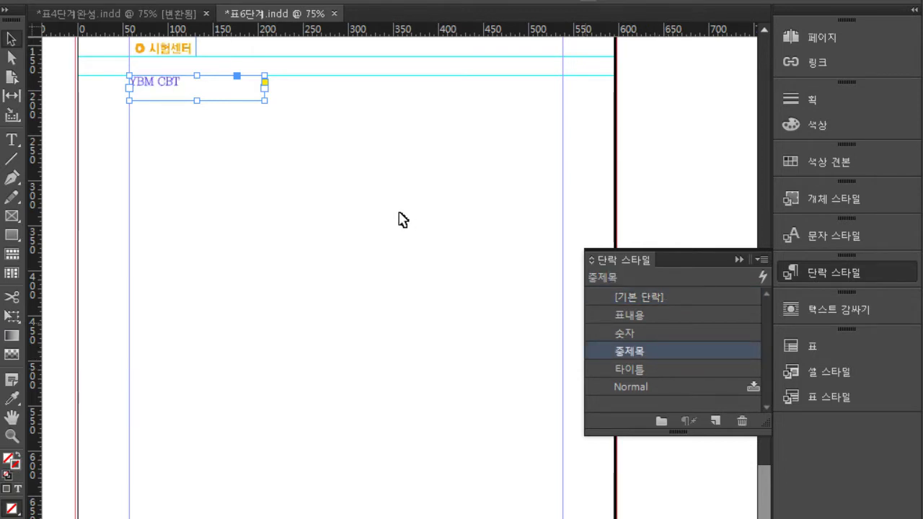
{"action": "left_click", "coordinate": [532, 334]}
Create a text frame spanning the side margins below the YBM CBT heading and insert a table with 8 body rows and 2 columns
{"action": "key", "text": "t"}
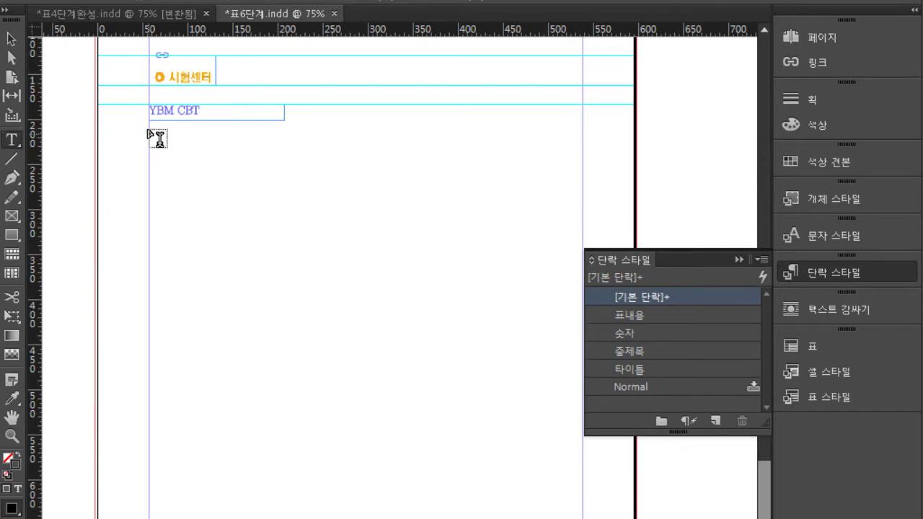
{"action": "left_click_drag", "start_coordinate": [149, 131], "coordinate": [582, 305]}
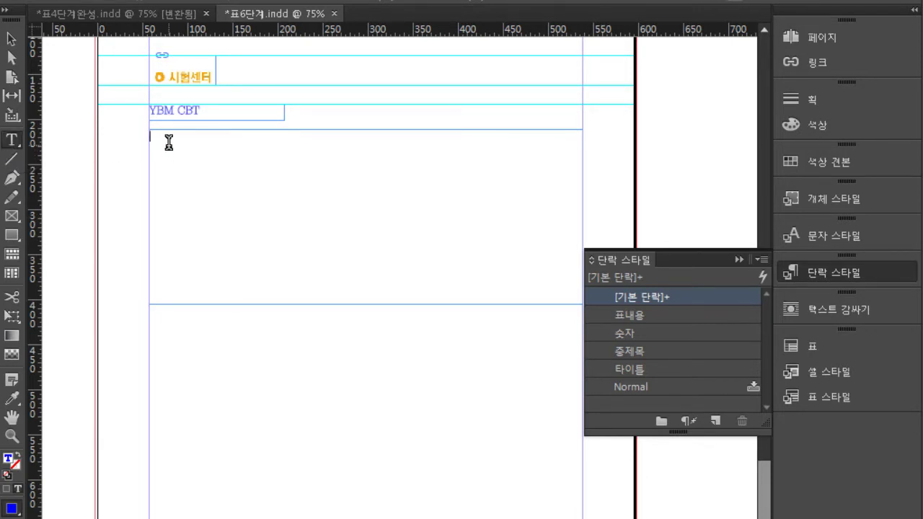
{"action": "left_click", "coordinate": [281, 0]}
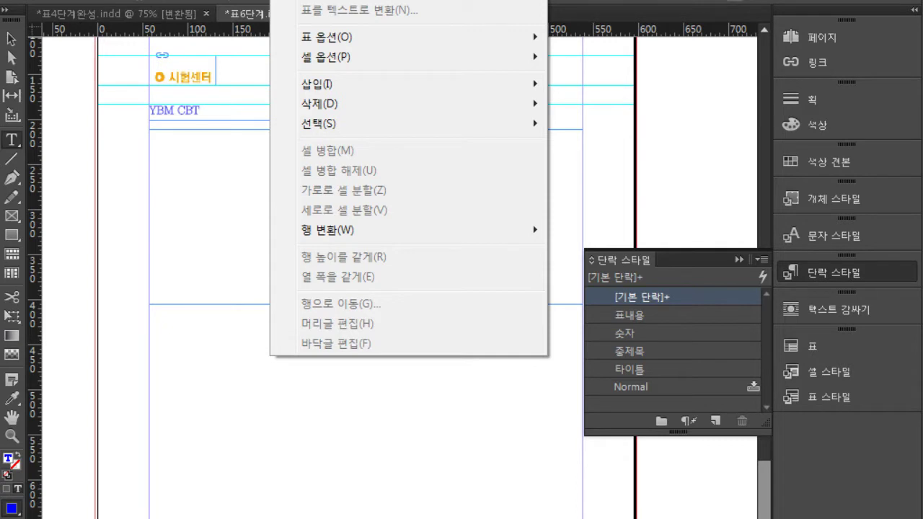
{"action": "key", "text": "ctrl+alt+shift+t"}
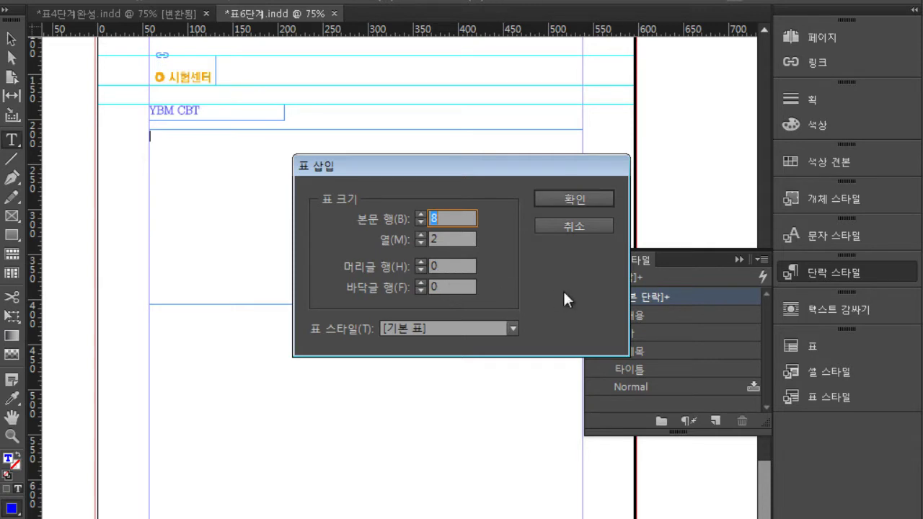
{"action": "left_click", "coordinate": [563, 198]}
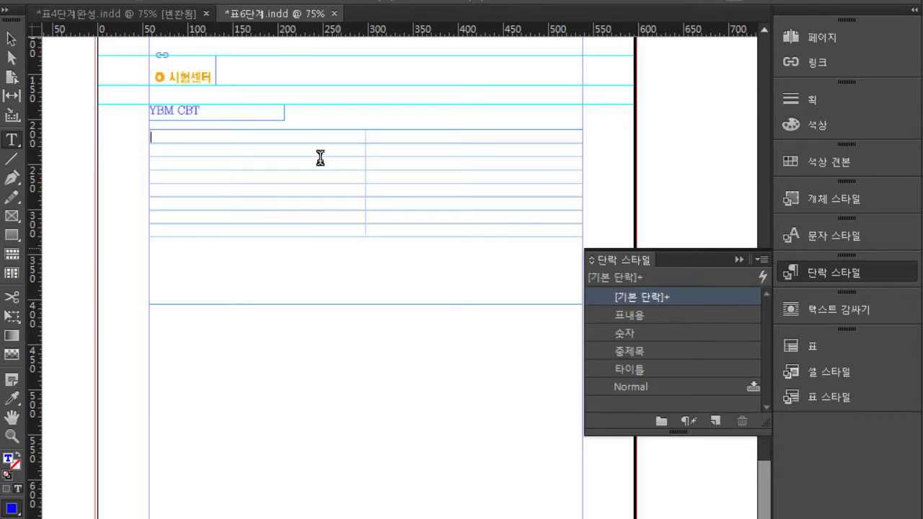
Select all cells of the new table and paste the copied YBM test center names and addresses into them
{"action": "left_click_drag", "start_coordinate": [319, 130], "coordinate": [451, 232]}
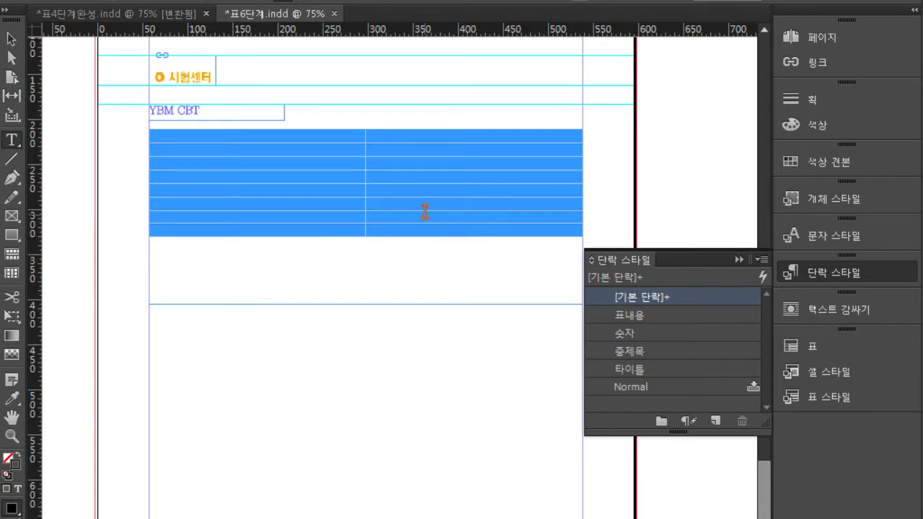
{"action": "left_click", "coordinate": [137, 2]}
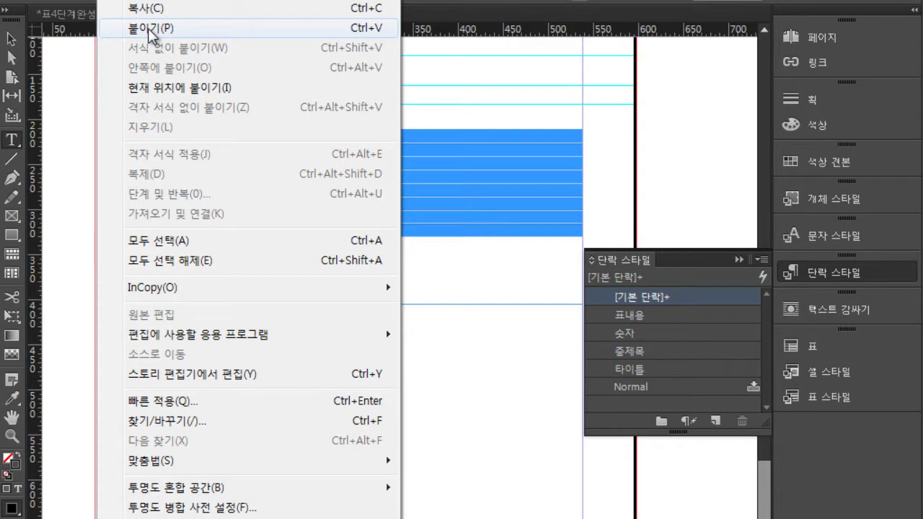
{"action": "left_click", "coordinate": [306, 243]}
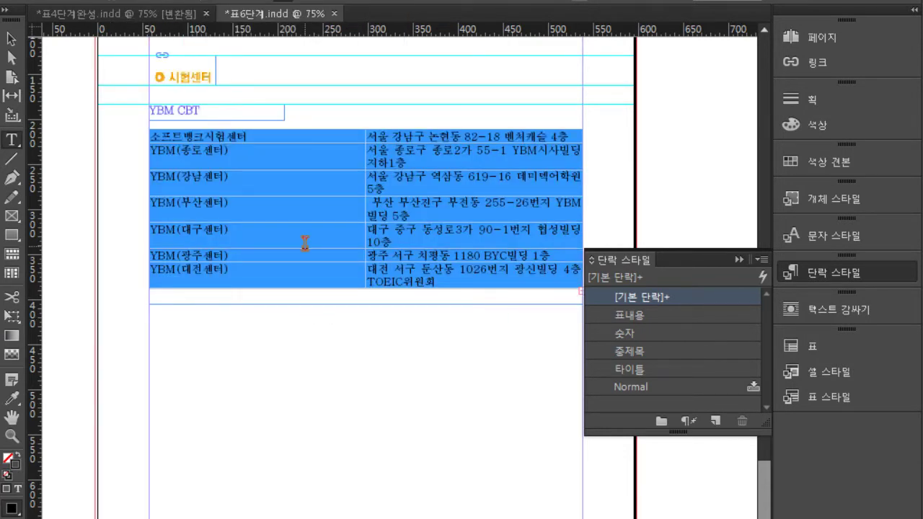
Narrow the first column to just fit the center names and widen the address column to the right margin
{"action": "left_click", "coordinate": [292, 137]}
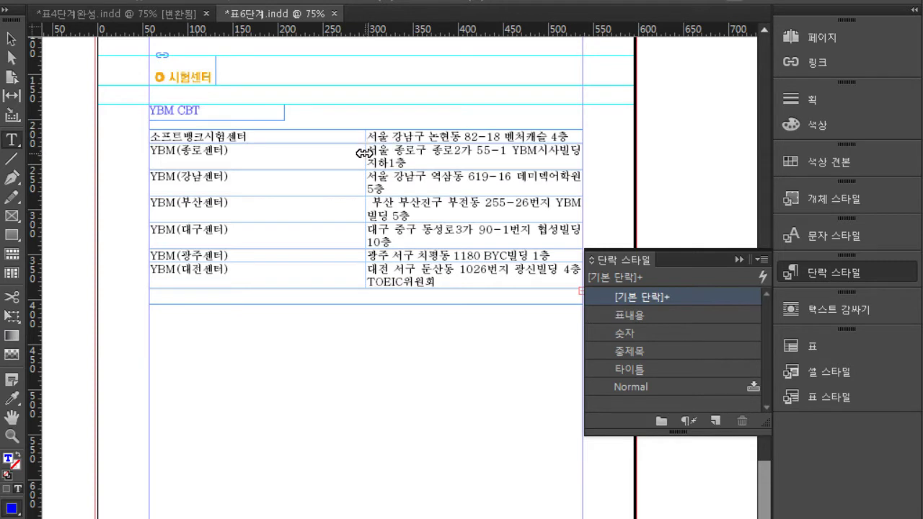
{"action": "left_click_drag", "start_coordinate": [364, 153], "coordinate": [257, 151]}
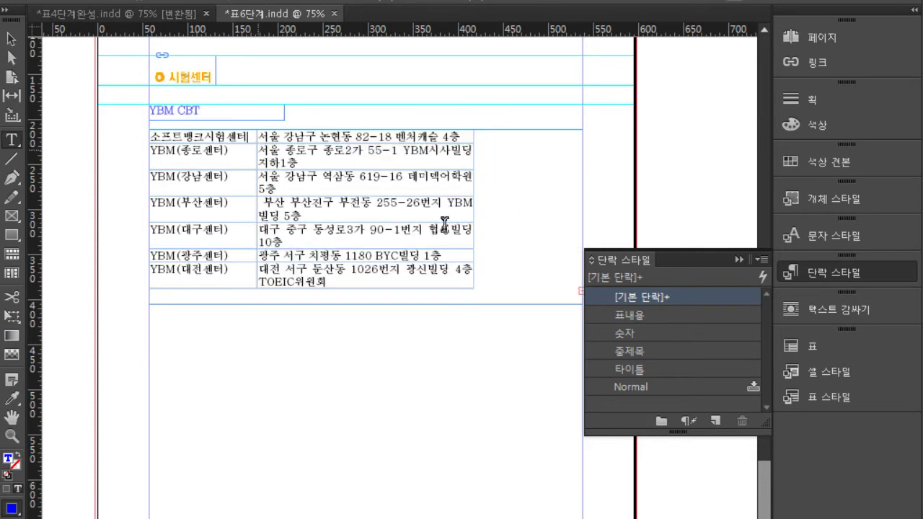
{"action": "left_click_drag", "start_coordinate": [473, 189], "coordinate": [581, 202]}
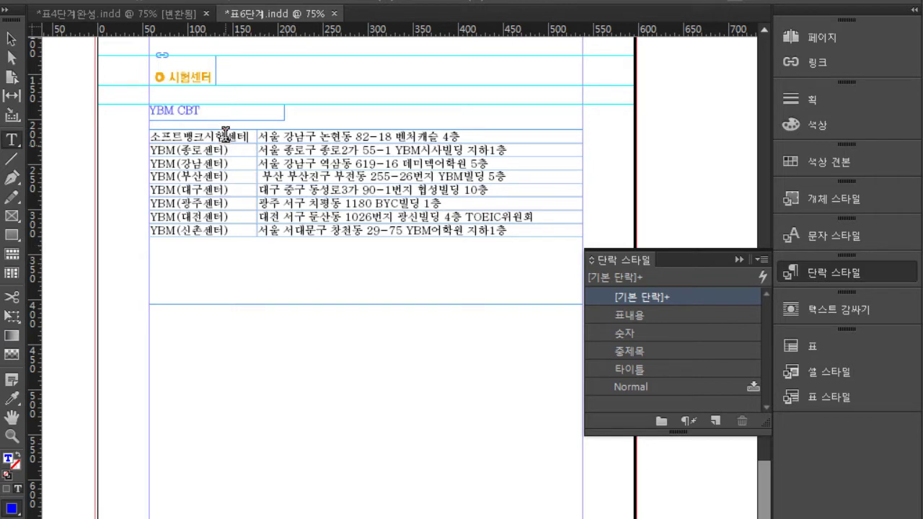
Apply the 숫자 paragraph style and the 숫자셀 cell style to all center names in the table's first column
{"action": "left_click_drag", "start_coordinate": [226, 135], "coordinate": [223, 231]}
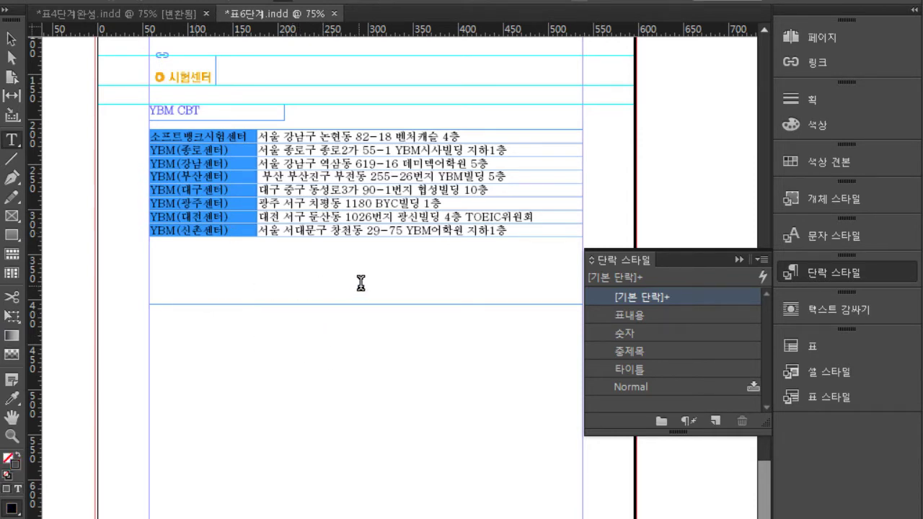
{"action": "left_click", "coordinate": [624, 334]}
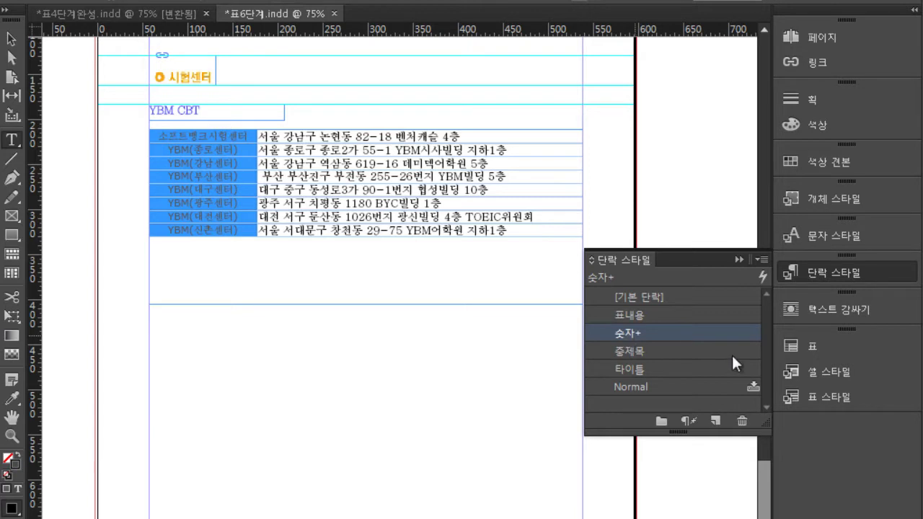
{"action": "left_click", "coordinate": [827, 371]}
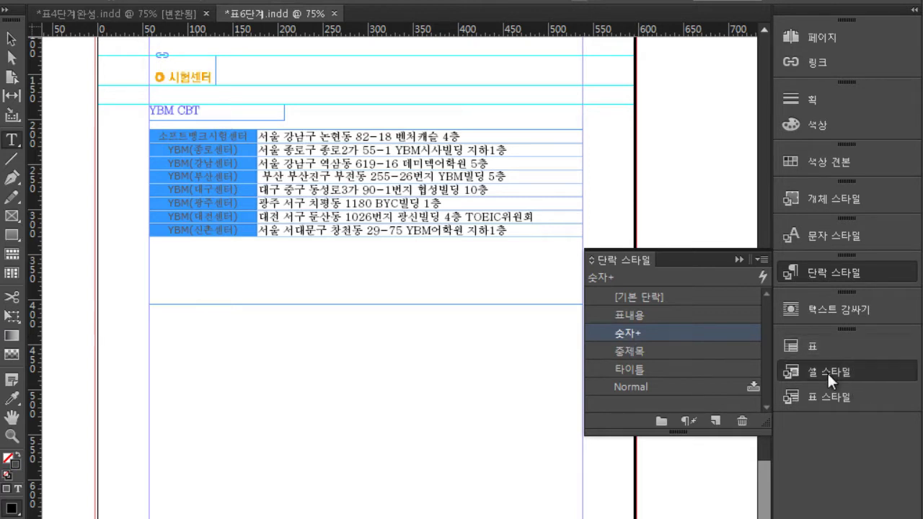
{"action": "left_click", "coordinate": [671, 410]}
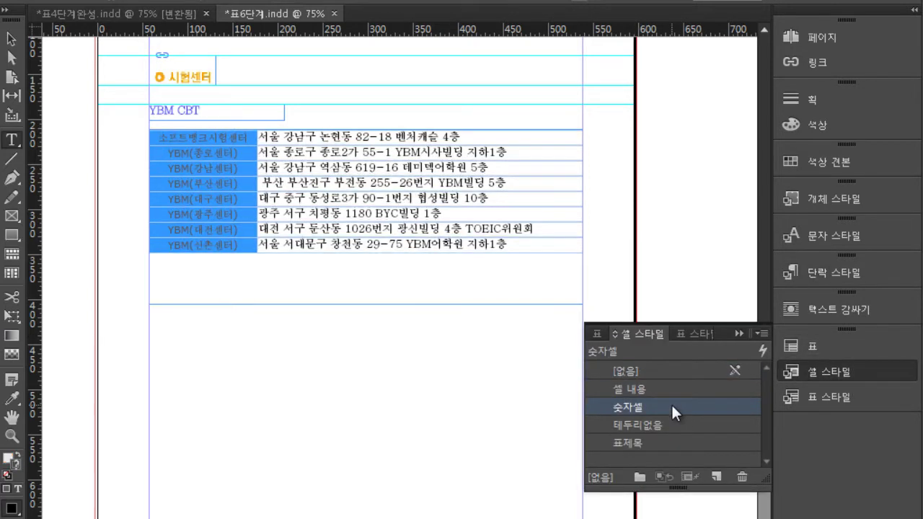
{"action": "left_click", "coordinate": [228, 182]}
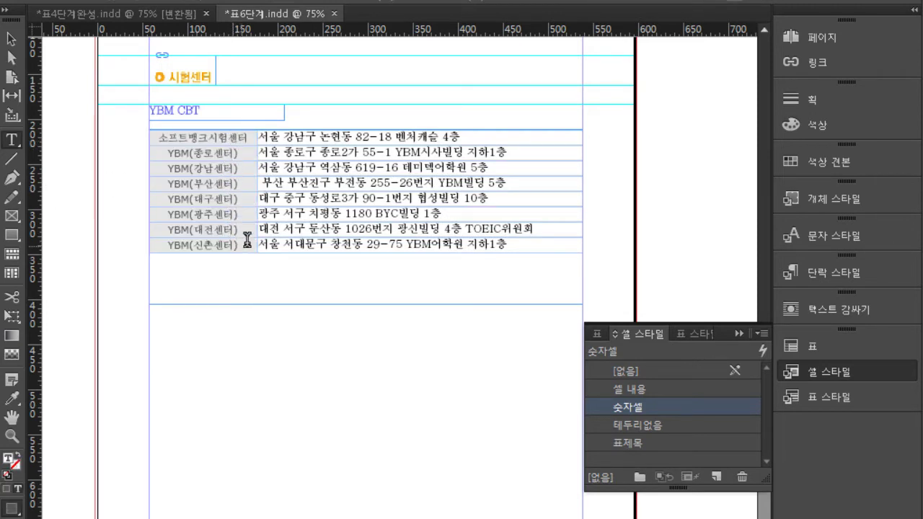
Apply the 셀 내용 cell style to all address cells in the table's second column
{"action": "left_click_drag", "start_coordinate": [319, 137], "coordinate": [334, 242]}
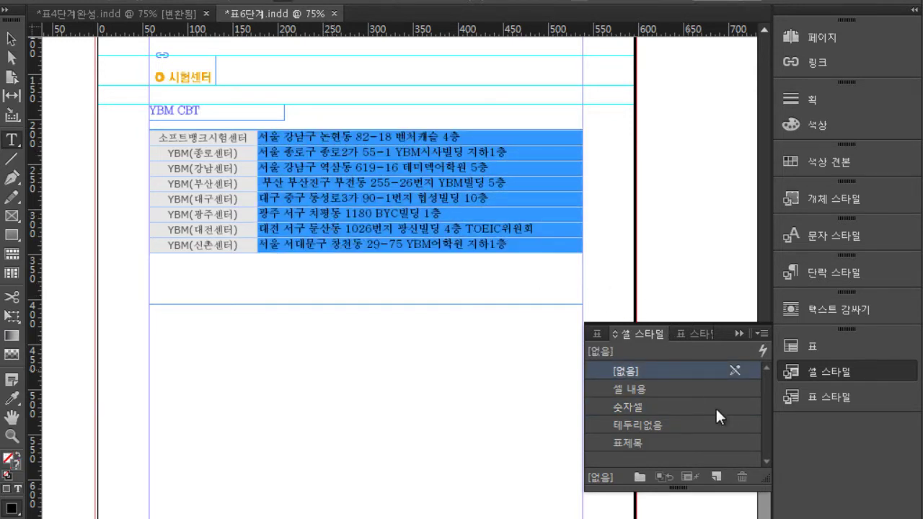
{"action": "left_click", "coordinate": [641, 391]}
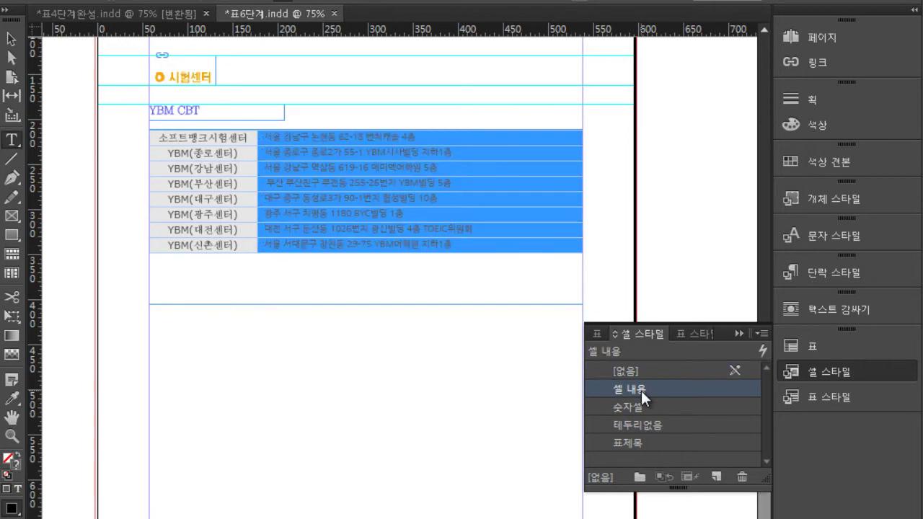
{"action": "left_click", "coordinate": [490, 248]}
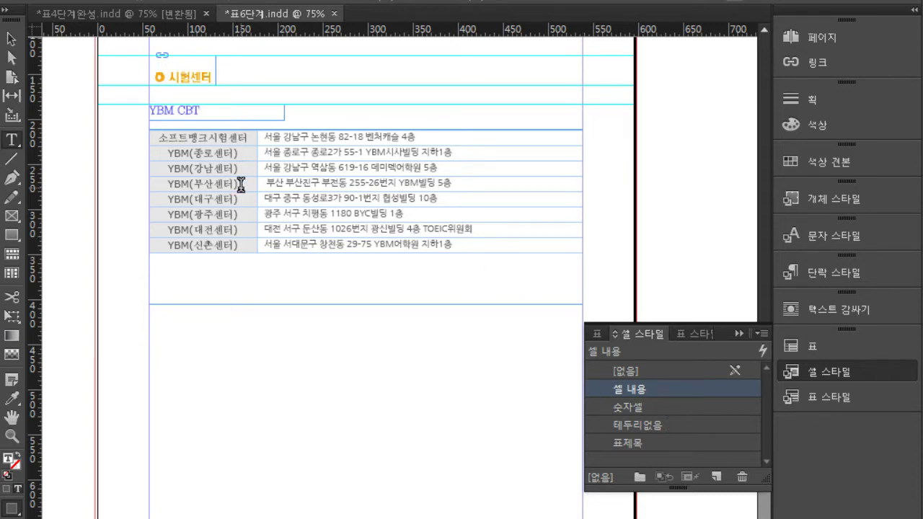
{"action": "left_click", "coordinate": [17, 41]}
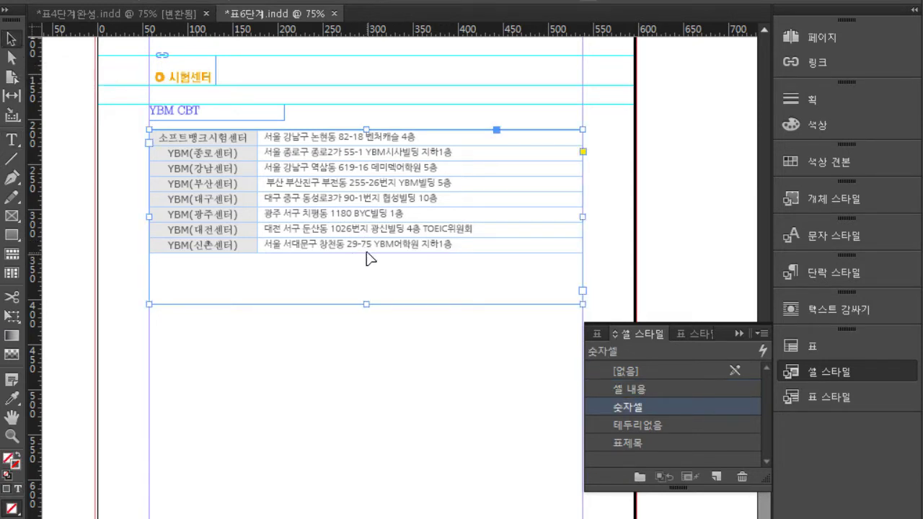
Select all cells of the YBM CBT table and set the row height to exactly (정확하게) 20 px
{"action": "key", "text": "t"}
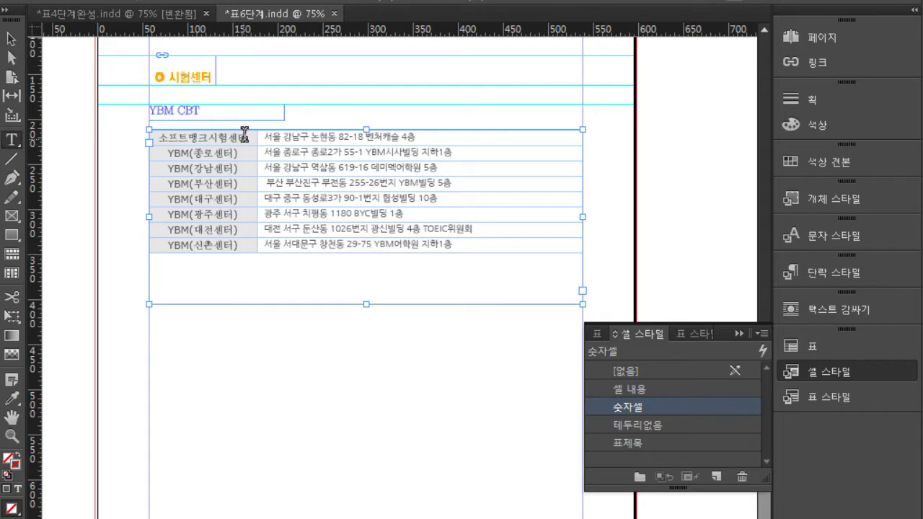
{"action": "left_click_drag", "start_coordinate": [244, 134], "coordinate": [354, 264]}
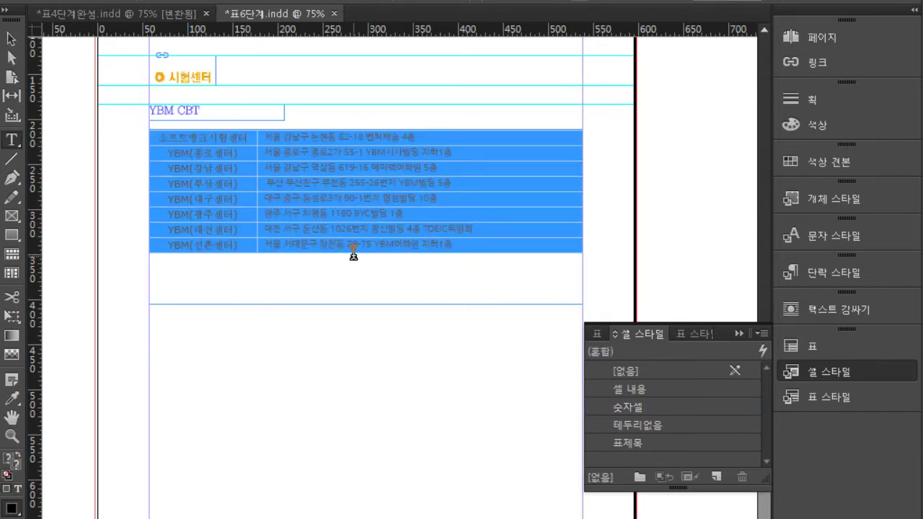
{"action": "right_click", "coordinate": [356, 246]}
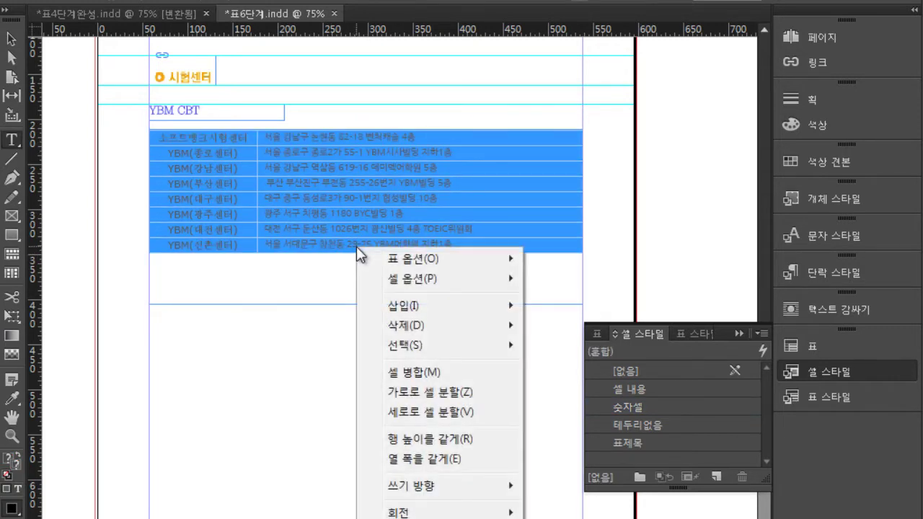
{"action": "mouse_move", "coordinate": [395, 261]}
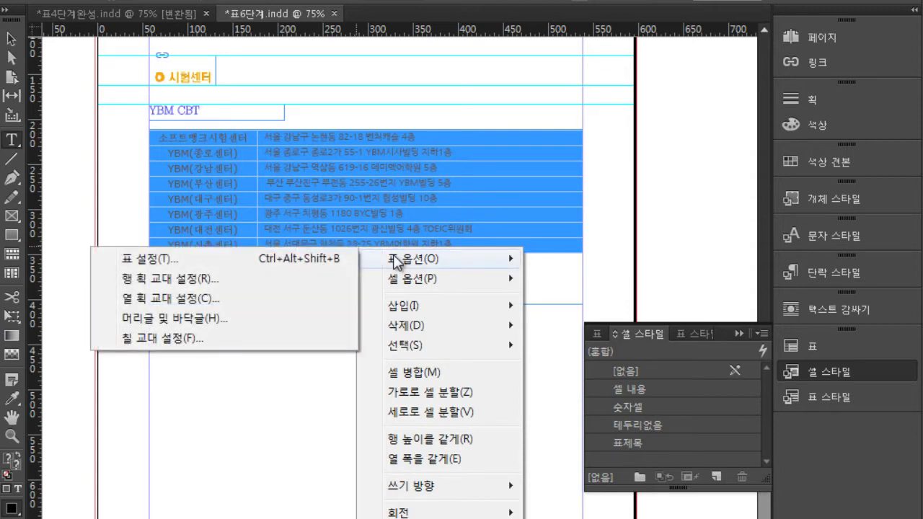
{"action": "left_click", "coordinate": [597, 334]}
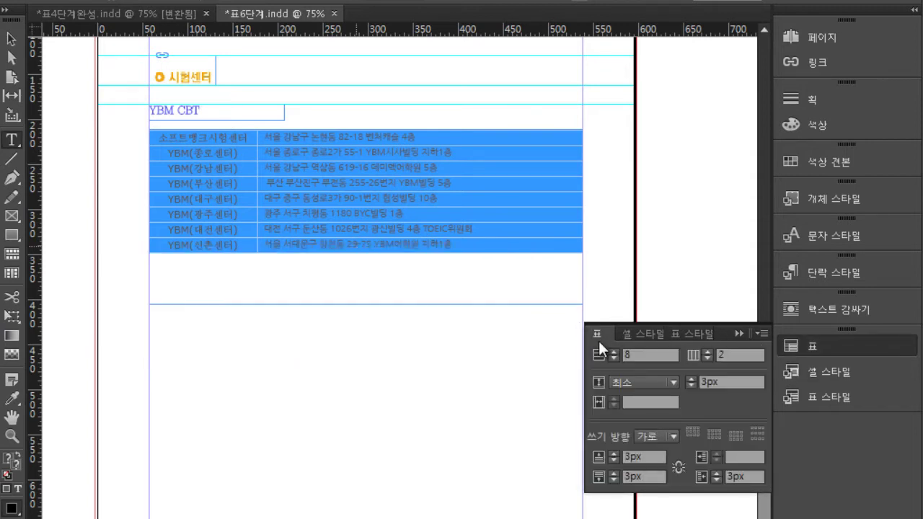
{"action": "type", "text": "8"}
{"action": "key", "text": "Return"}
{"action": "left_click", "coordinate": [670, 383]}
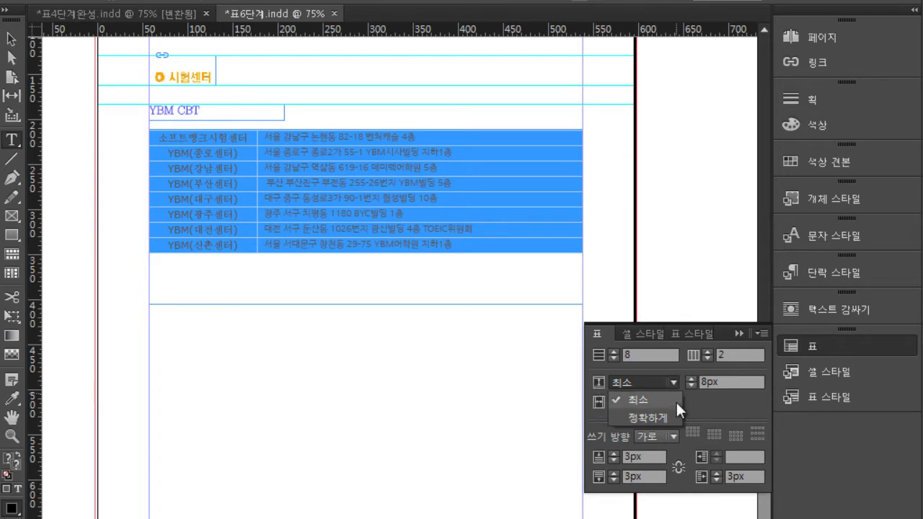
{"action": "left_click", "coordinate": [658, 415]}
{"action": "left_click", "coordinate": [691, 378]}
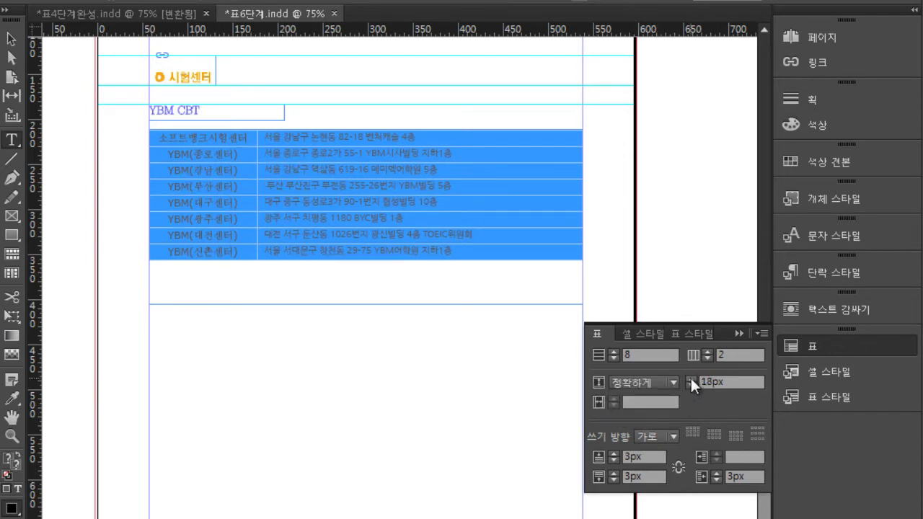
{"action": "left_click", "coordinate": [690, 378]}
{"action": "left_click", "coordinate": [691, 378]}
{"action": "left_click", "coordinate": [690, 377]}
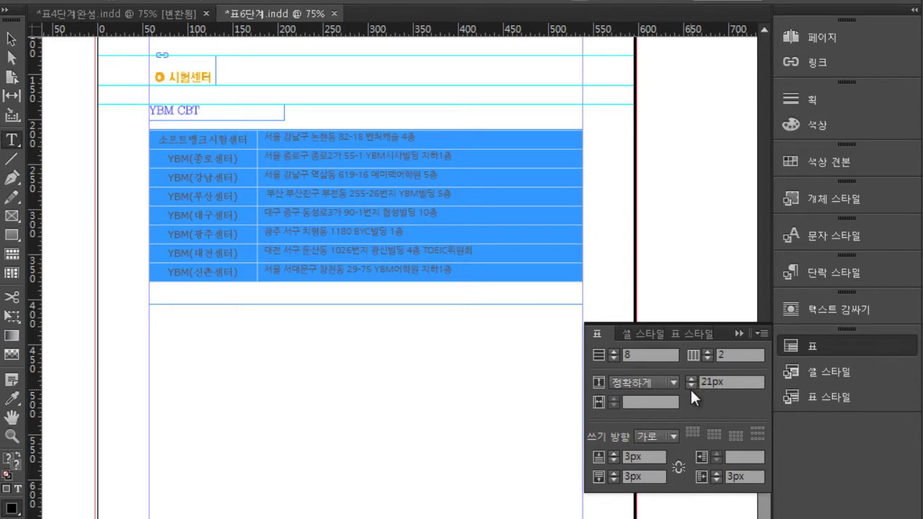
{"action": "left_click", "coordinate": [691, 385]}
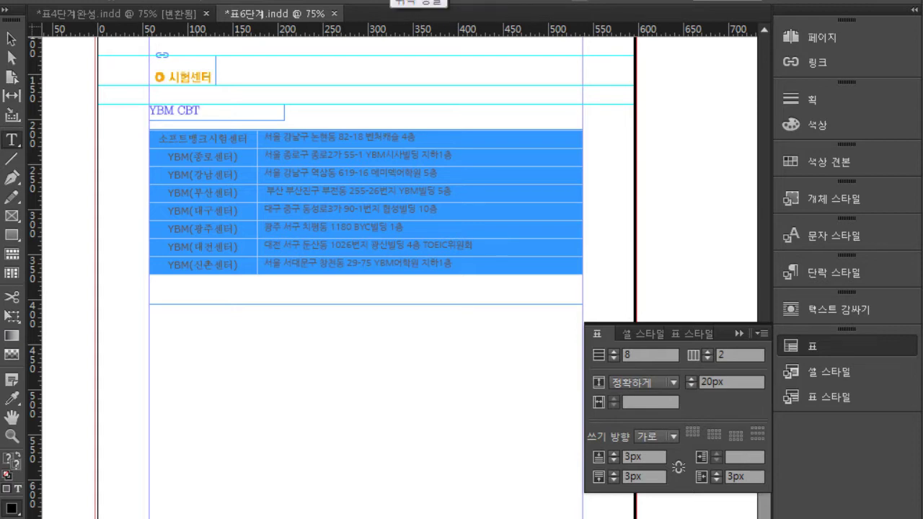
Center the text vertically in all the selected table cells and deselect the table frame
{"action": "left_click", "coordinate": [404, 1]}
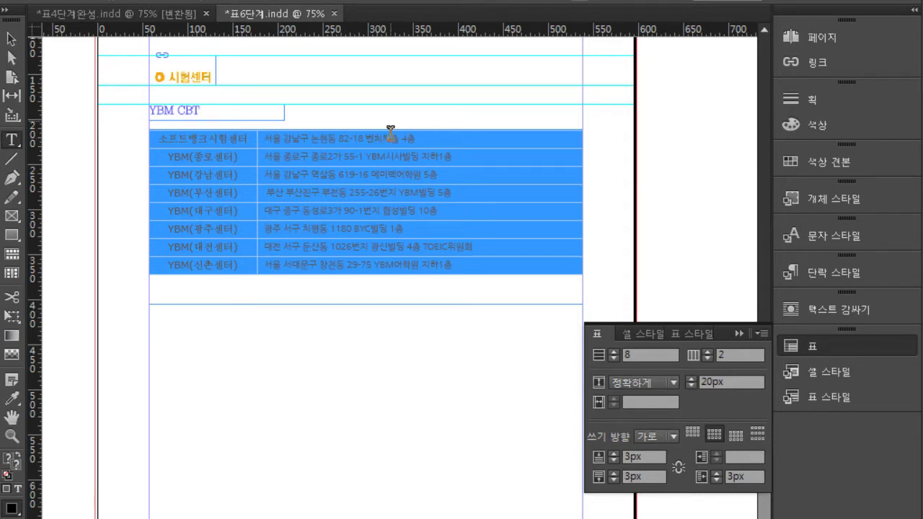
{"action": "left_click", "coordinate": [479, 261]}
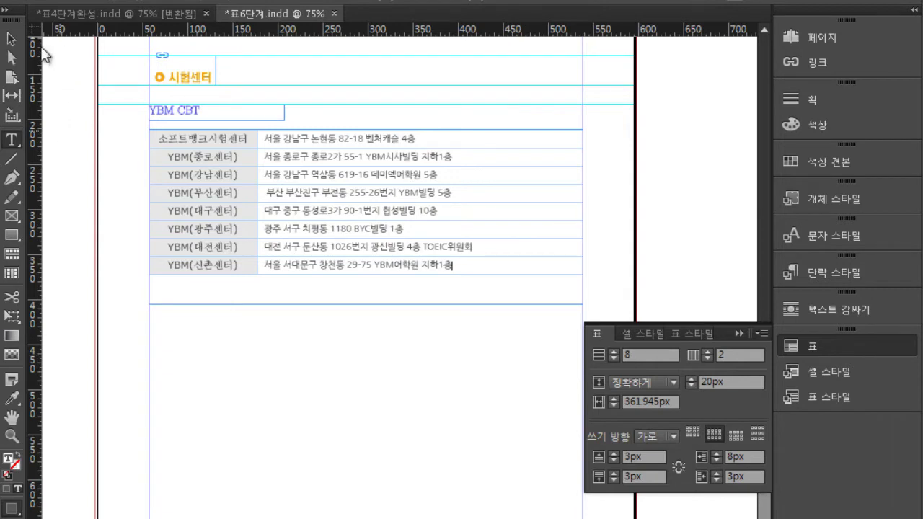
{"action": "left_click", "coordinate": [11, 38]}
{"action": "left_click", "coordinate": [265, 290]}
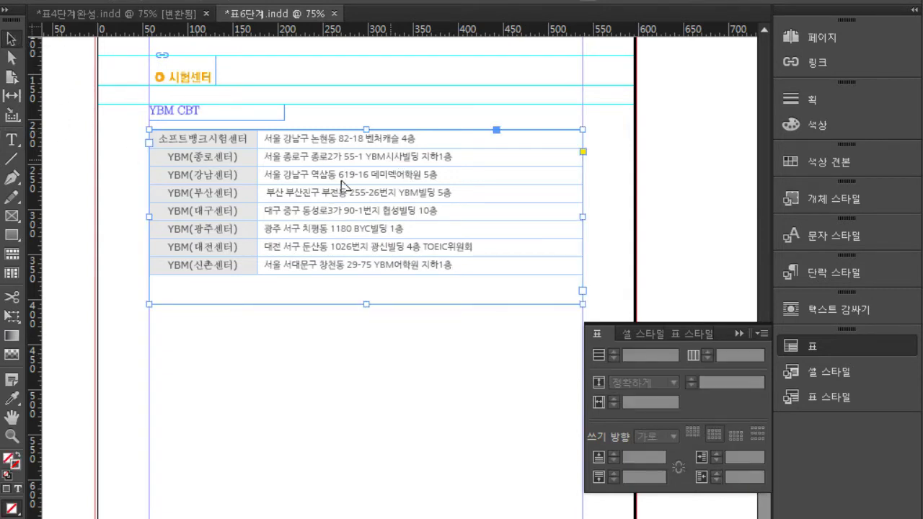
{"action": "left_click", "coordinate": [427, 369]}
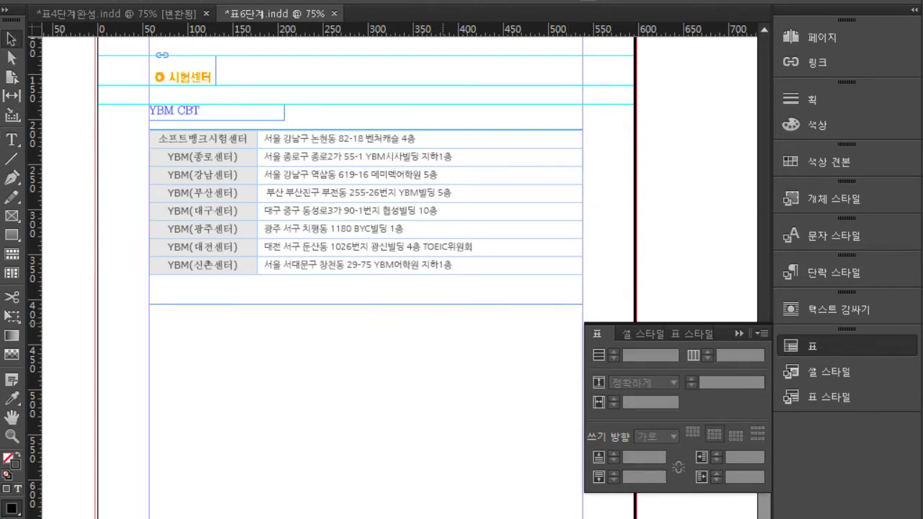
Check the page in preview without guides and frame edges, and return to the normal view
{"action": "left_click", "coordinate": [238, 0]}
{"action": "left_click", "coordinate": [226, 2]}
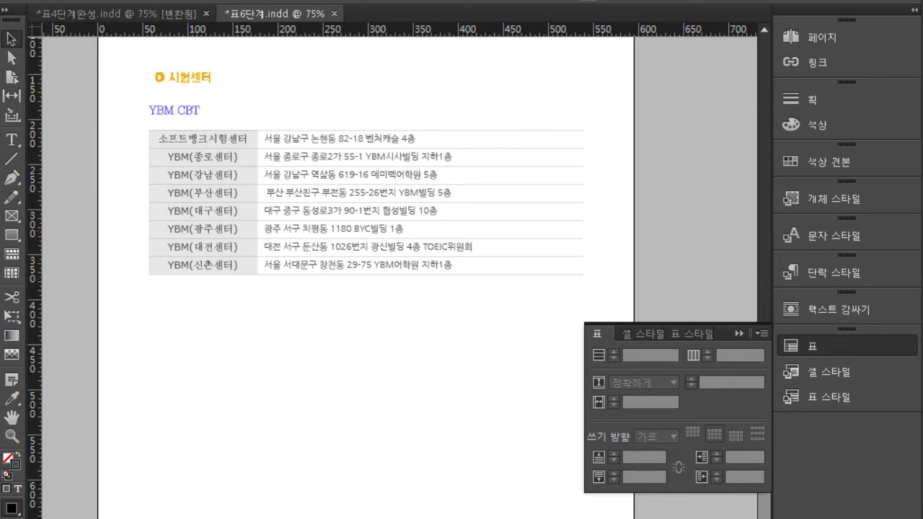
{"action": "left_click", "coordinate": [216, 2]}
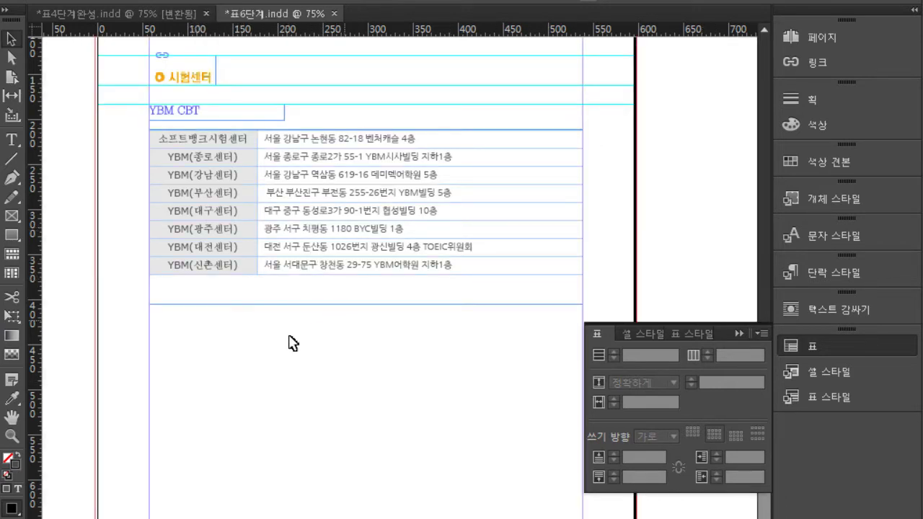
Duplicate the YBM CBT heading frame to just below the table's text frame, aligned with the left margin
{"action": "left_click_drag", "start_coordinate": [286, 380], "coordinate": [284, 324]}
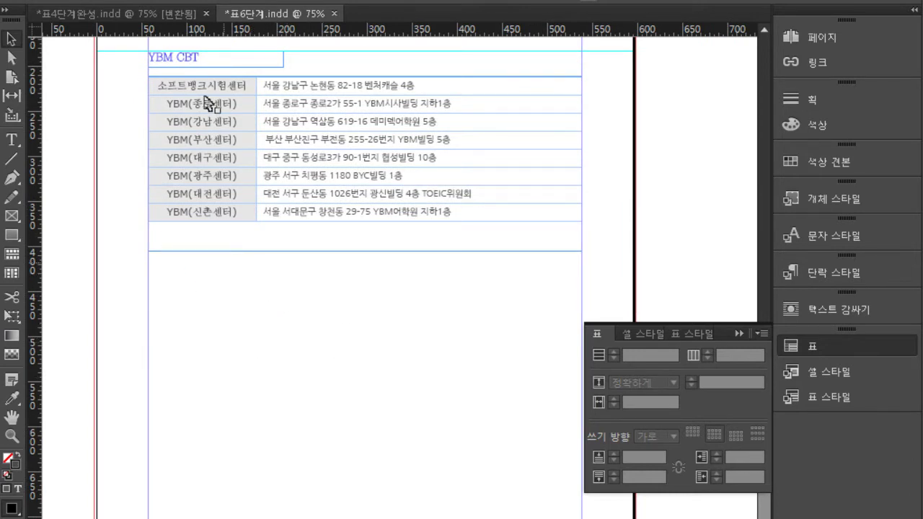
{"action": "left_click", "coordinate": [193, 63]}
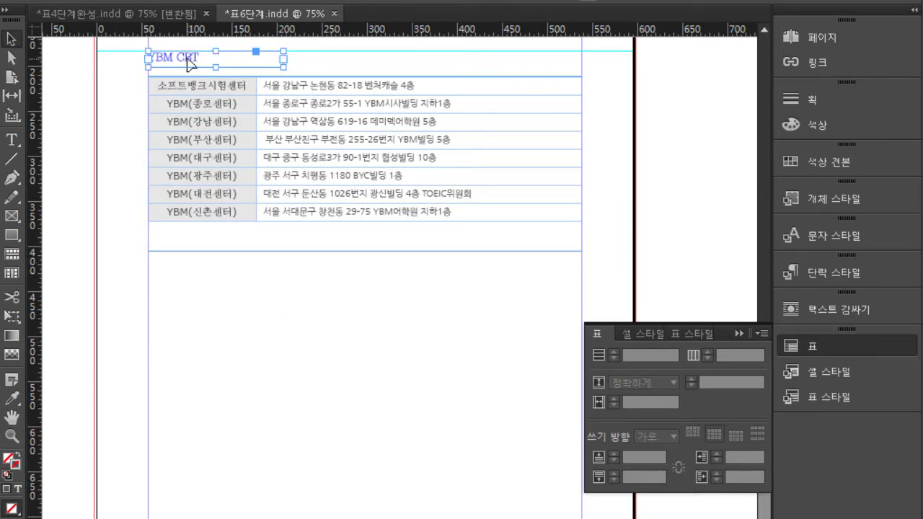
{"action": "left_click_drag", "start_coordinate": [186, 59], "coordinate": [198, 262]}
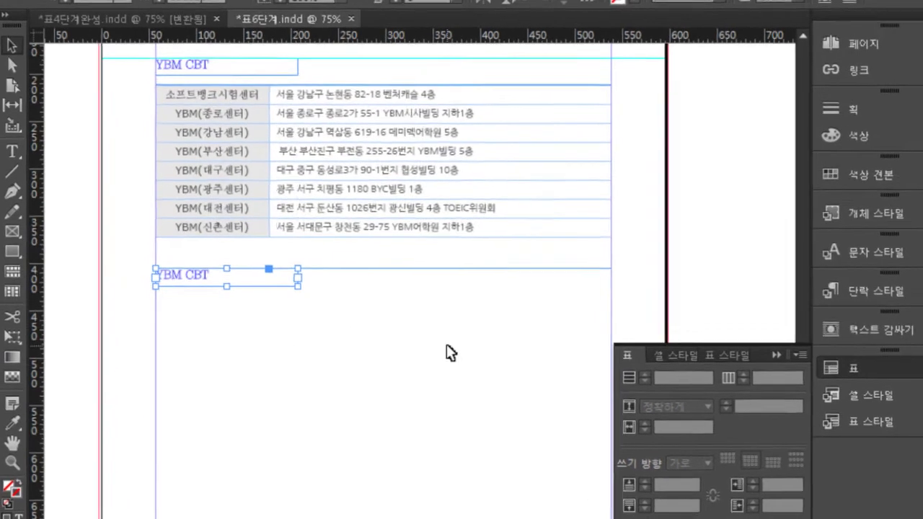
Switch to ACA_시험센터.txt in Notepad, copy the heading 대학센터 and return to InDesign
{"action": "key", "text": "alt+Tab"}
{"action": "scroll", "coordinate": [432, 468], "scroll_direction": "down", "scroll_amount": 3}
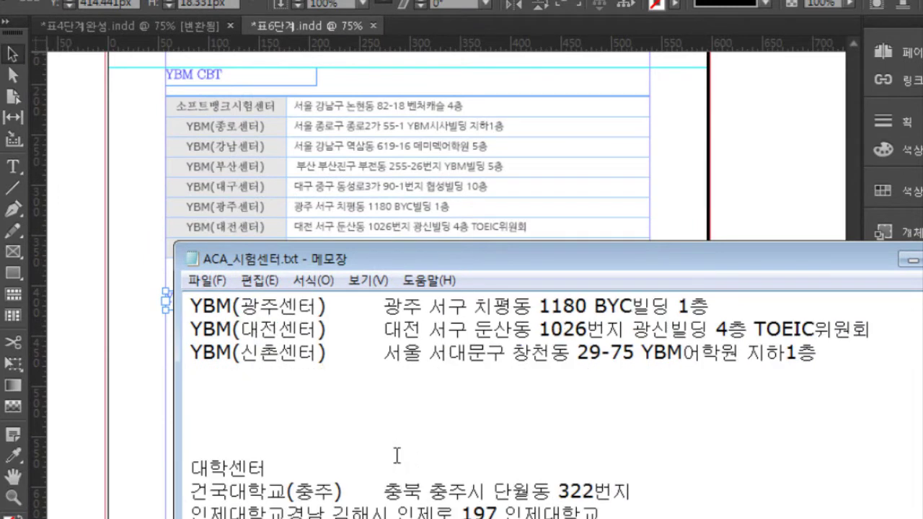
{"action": "left_click_drag", "start_coordinate": [268, 330], "coordinate": [146, 339]}
{"action": "key", "text": "ctrl+c"}
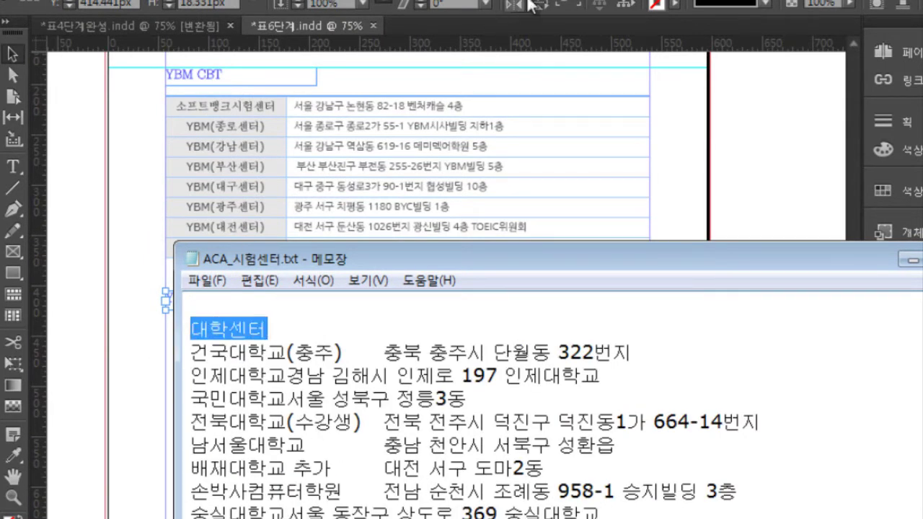
{"action": "key", "text": "alt+Tab"}
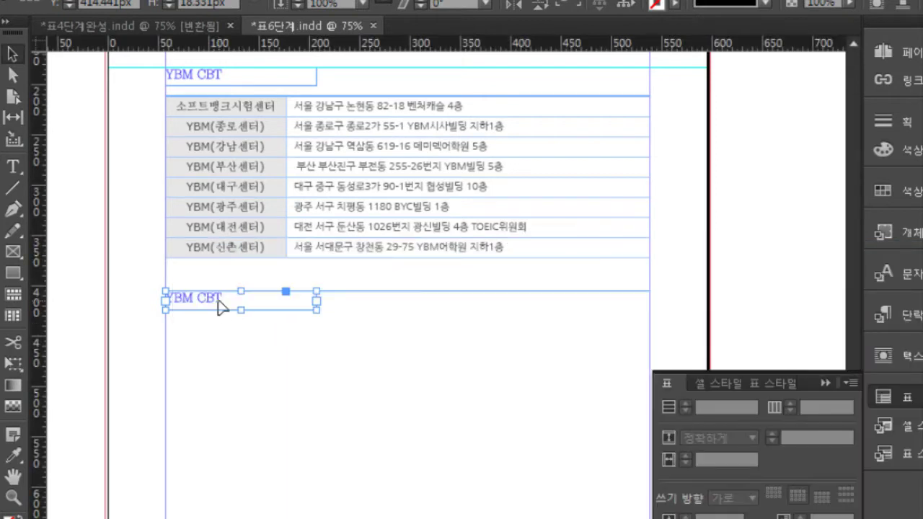
Replace the text of the duplicated heading below the table with the copied 대학센터 and deselect it
{"action": "double_click", "coordinate": [223, 303]}
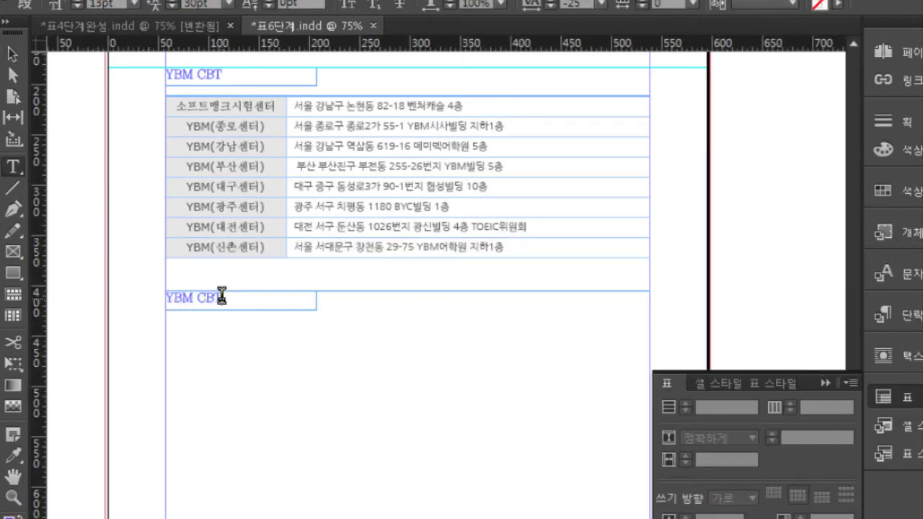
{"action": "left_click_drag", "start_coordinate": [222, 297], "coordinate": [162, 296]}
{"action": "key", "text": "BackSpace"}
{"action": "key", "text": "ctrl+v"}
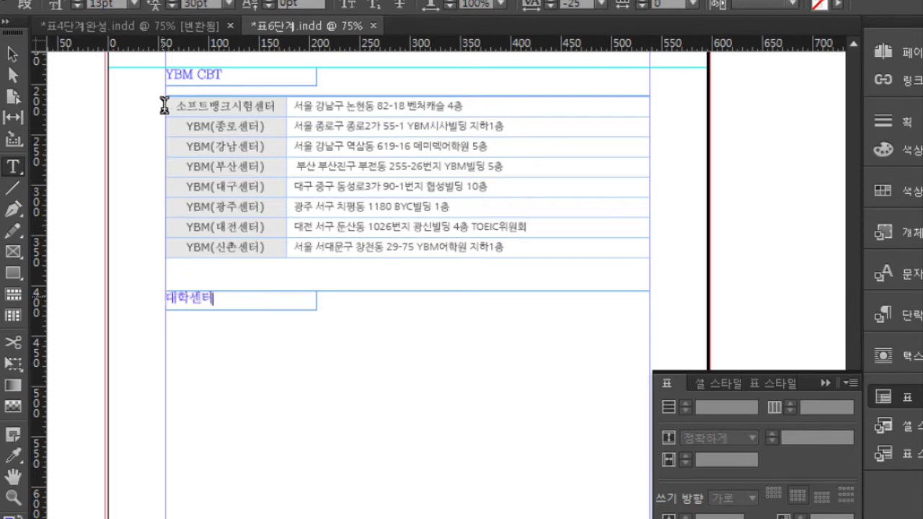
{"action": "left_click", "coordinate": [12, 51]}
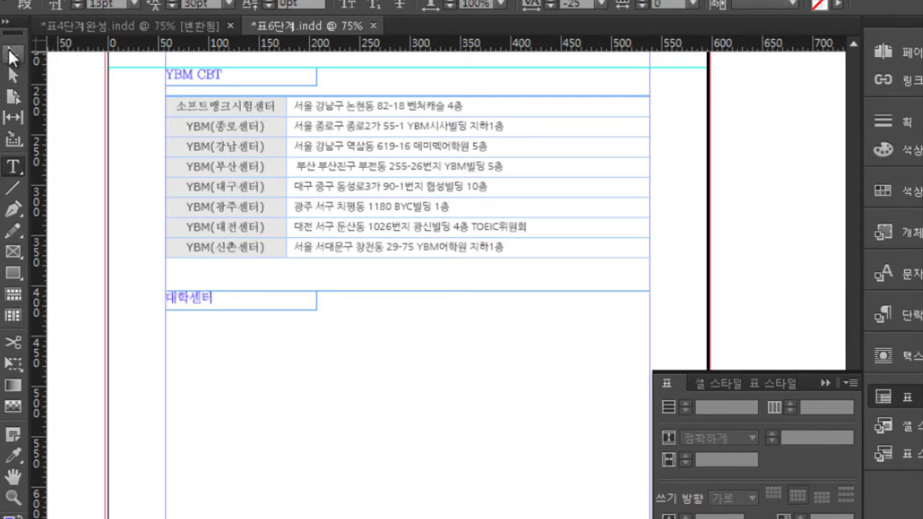
{"action": "left_click", "coordinate": [125, 332]}
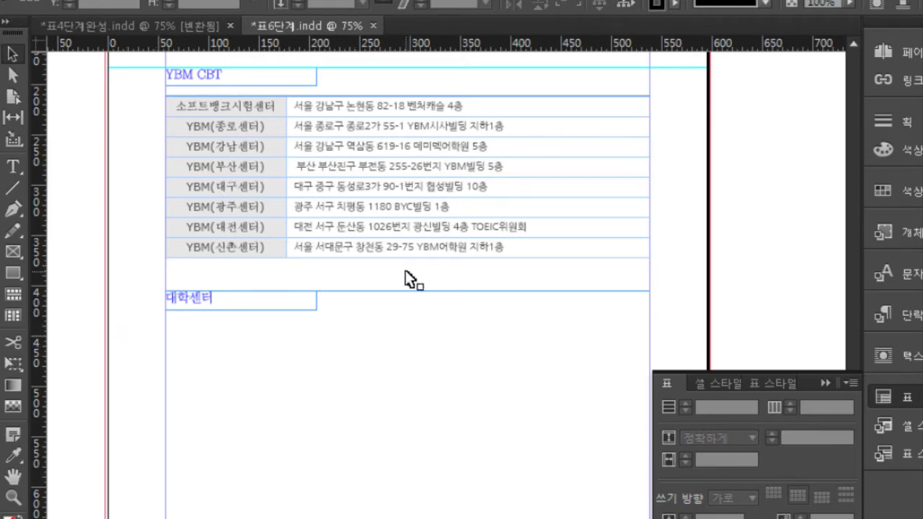
Switch to ACA_시험센터.txt in Notepad, copy all center names and addresses listed under 대학센터, and return to InDesign
{"action": "key", "text": "alt+Tab"}
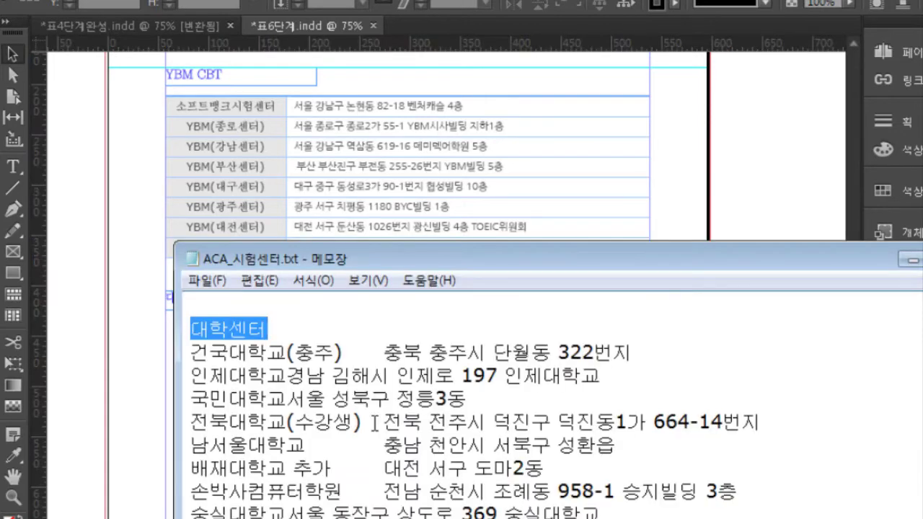
{"action": "left_click_drag", "start_coordinate": [190, 352], "coordinate": [717, 518]}
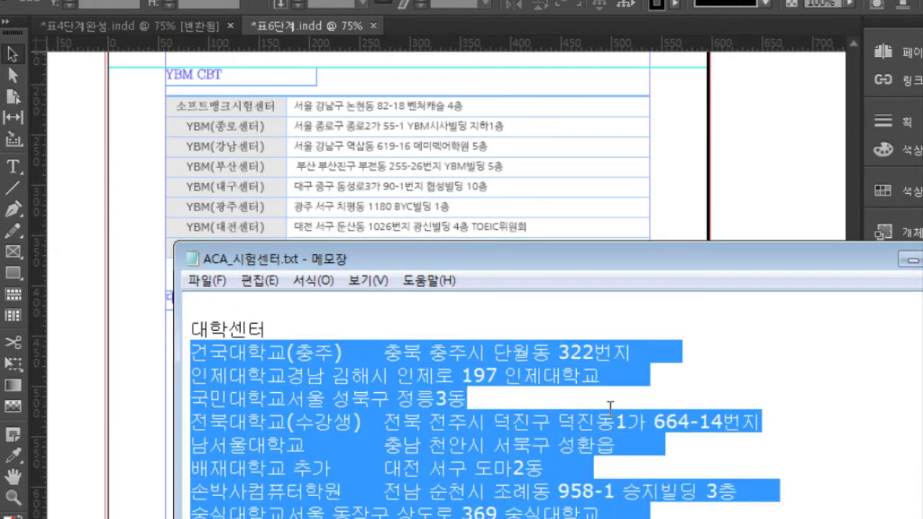
{"action": "key", "text": "shift+Down"}
{"action": "key", "text": "shift+Down"}
{"action": "key", "text": "shift+Down"}
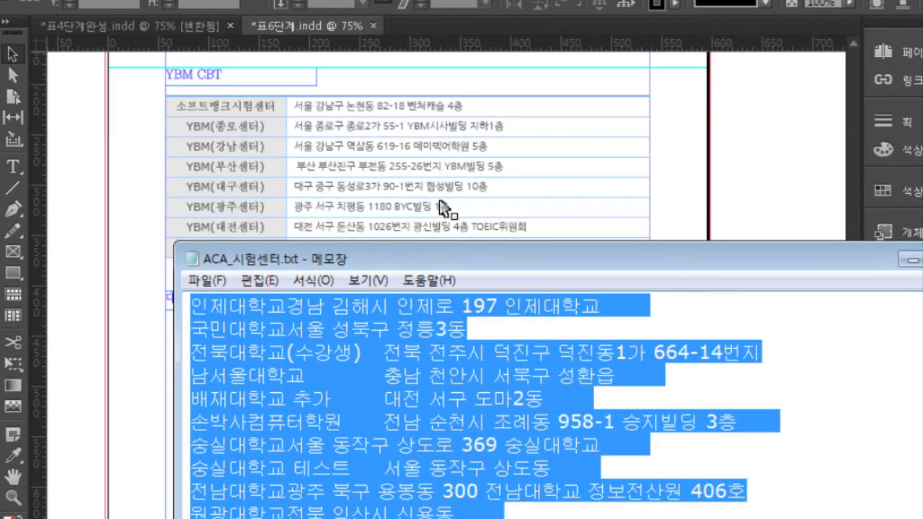
{"action": "key", "text": "alt+Tab"}
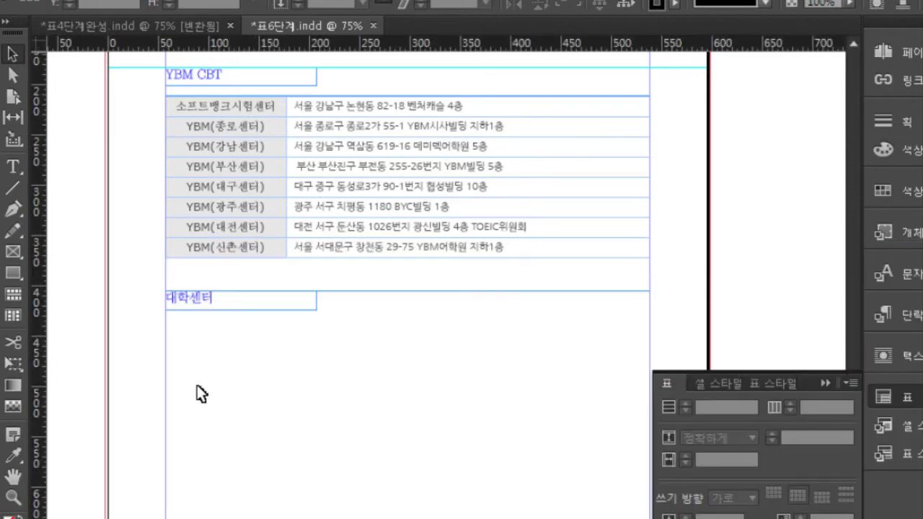
Create a text frame below the 대학센터 heading, spanning the page margins, and paste the copied center list into it
{"action": "left_click", "coordinate": [13, 166]}
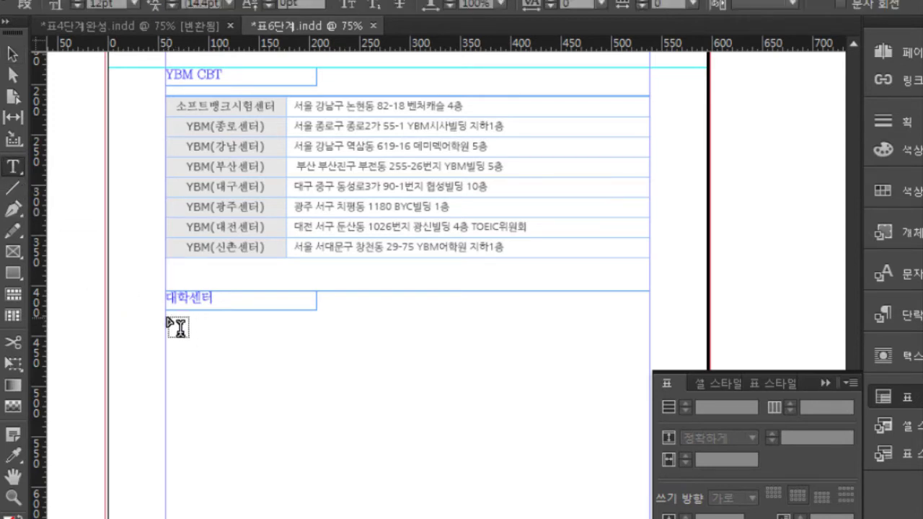
{"action": "left_click_drag", "start_coordinate": [166, 322], "coordinate": [649, 518]}
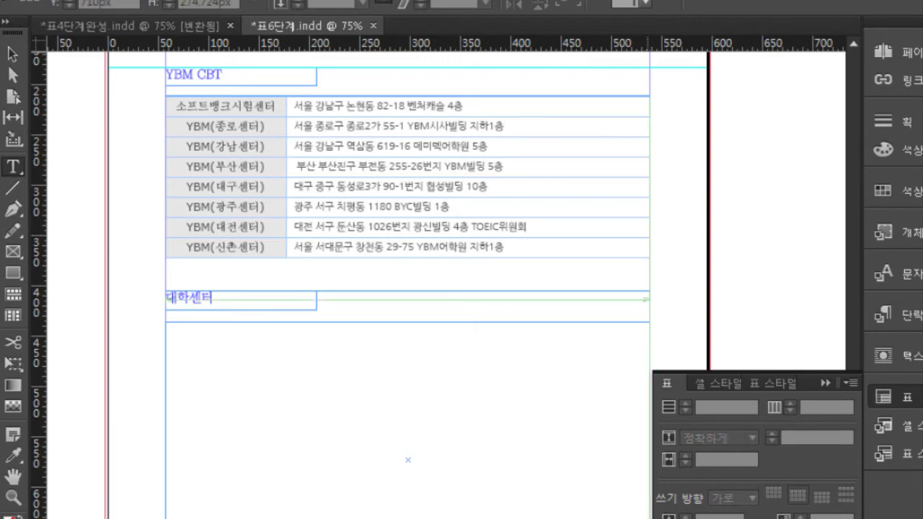
{"action": "key", "text": "ctrl+v"}
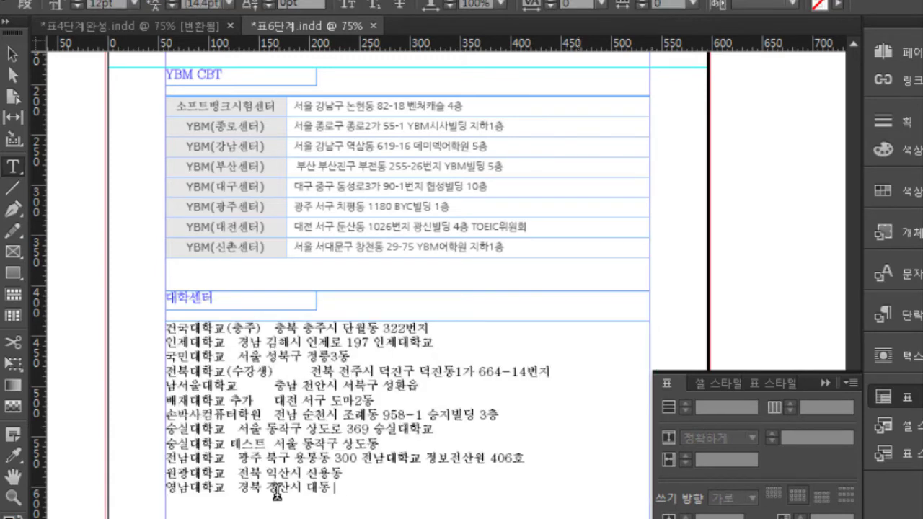
Convert the pasted list to a tab- and paragraph-separated table, narrowing its first column and widening the second to the right margin
{"action": "left_click_drag", "start_coordinate": [343, 492], "coordinate": [159, 325]}
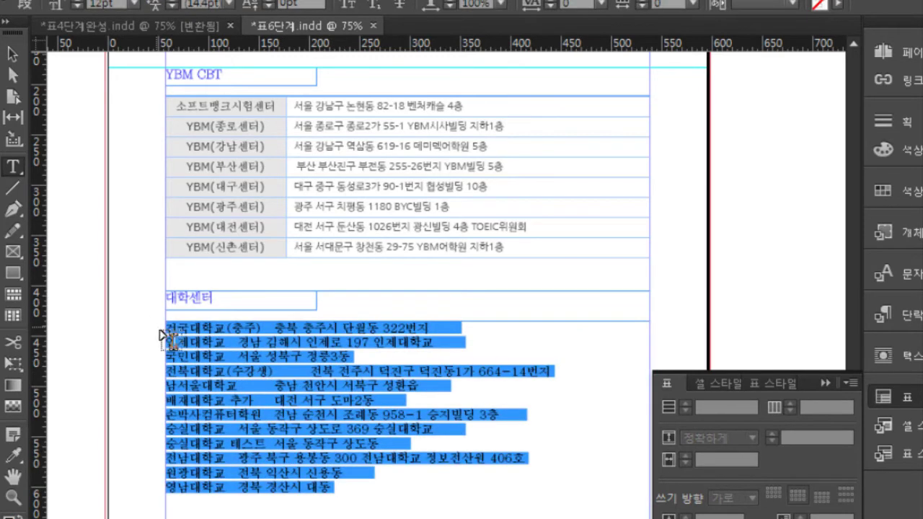
{"action": "key", "text": "alt+a"}
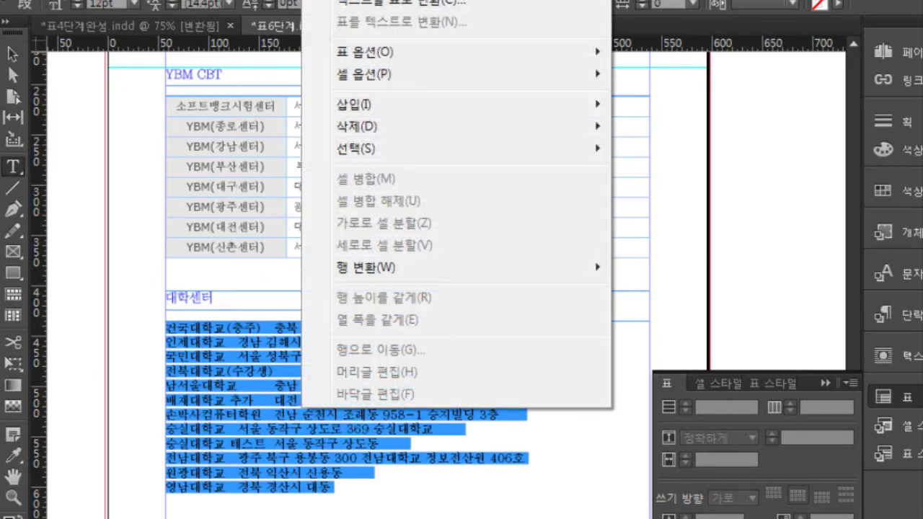
{"action": "left_click", "coordinate": [349, 8]}
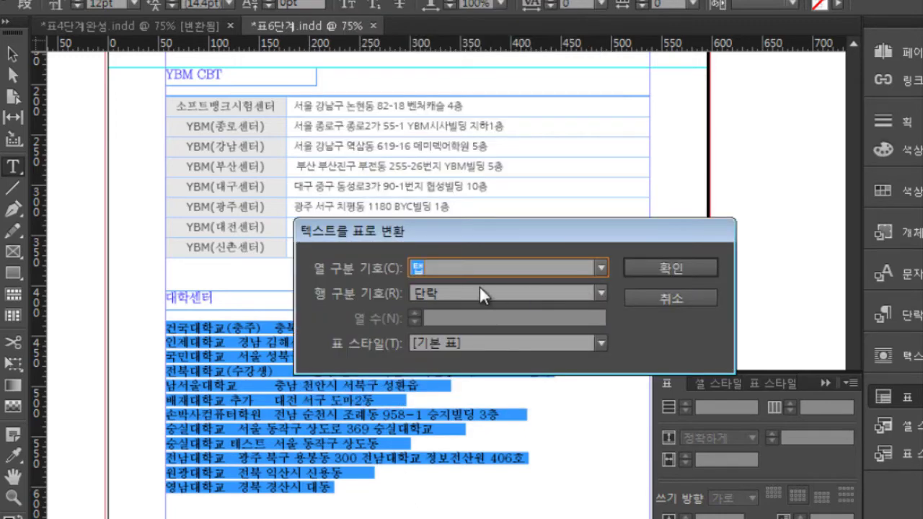
{"action": "left_click", "coordinate": [661, 267]}
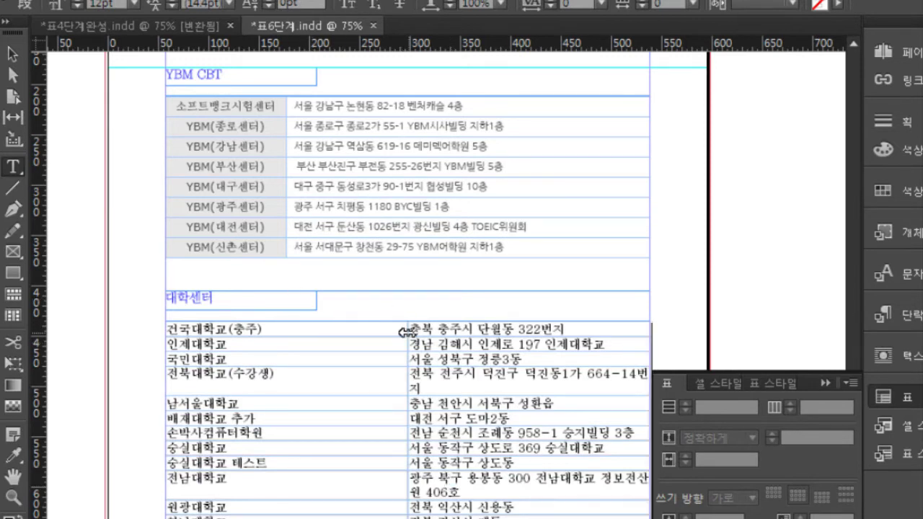
{"action": "left_click_drag", "start_coordinate": [407, 331], "coordinate": [300, 332]}
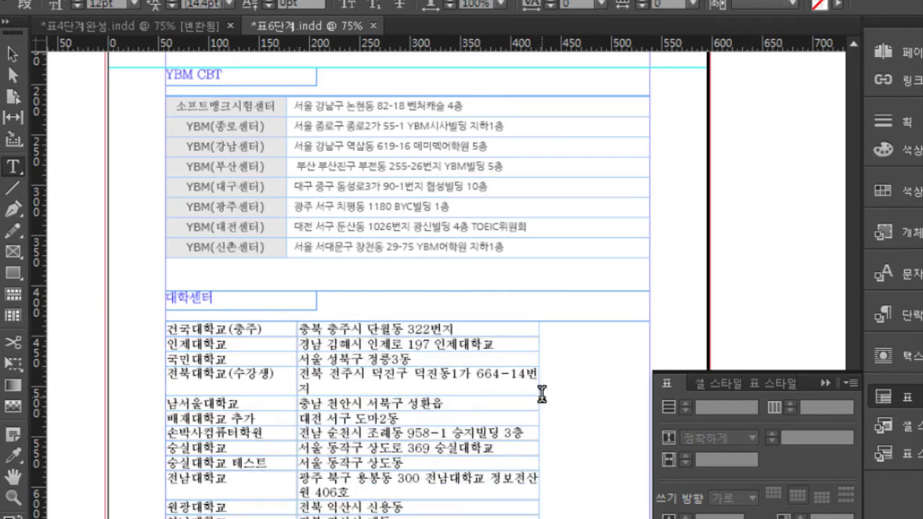
{"action": "left_click_drag", "start_coordinate": [539, 394], "coordinate": [650, 406]}
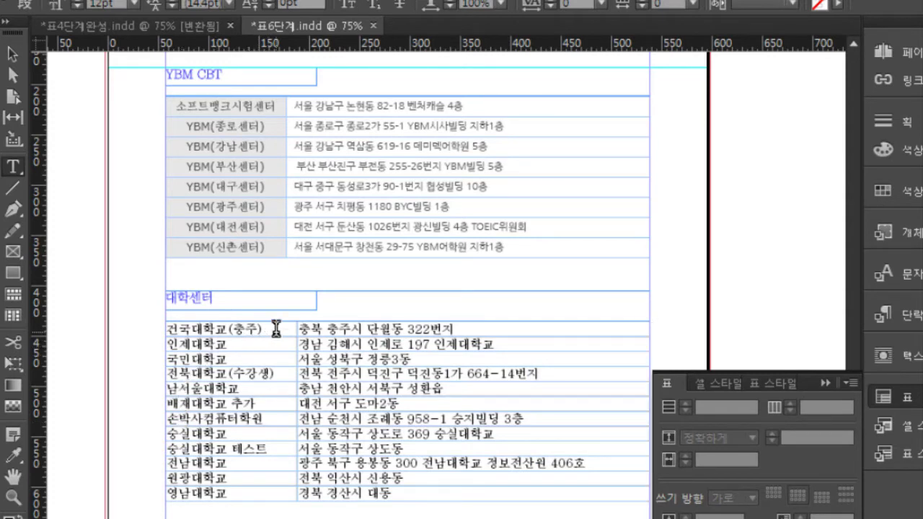
Apply the 숫자셀 cell style to the center-name column of the 대학센터 table
{"action": "left_click_drag", "start_coordinate": [276, 328], "coordinate": [274, 496]}
{"action": "left_click", "coordinate": [710, 381]}
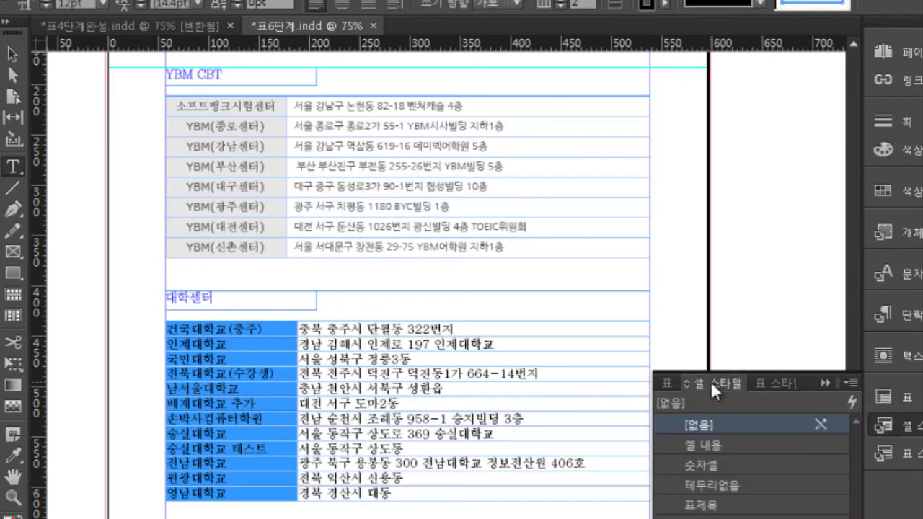
{"action": "left_click", "coordinate": [714, 463]}
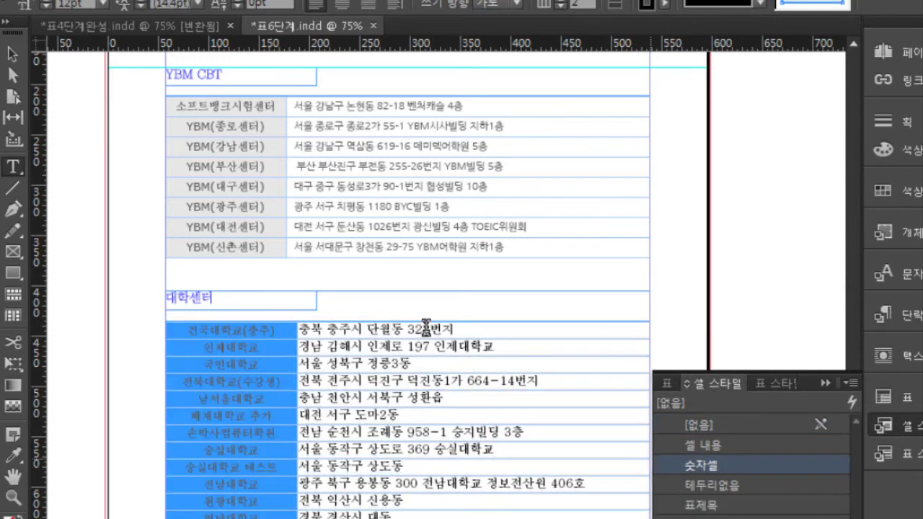
Apply the 셀 내용 cell style to the address column of the 대학센터 table
{"action": "left_click", "coordinate": [422, 328]}
{"action": "key", "text": "shift+End"}
{"action": "left_click_drag", "start_coordinate": [427, 347], "coordinate": [434, 507]}
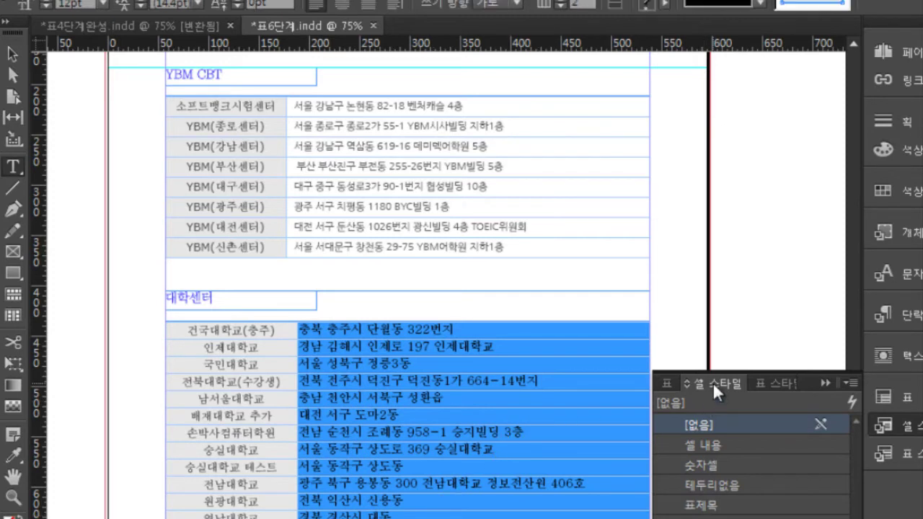
{"action": "left_click", "coordinate": [707, 445]}
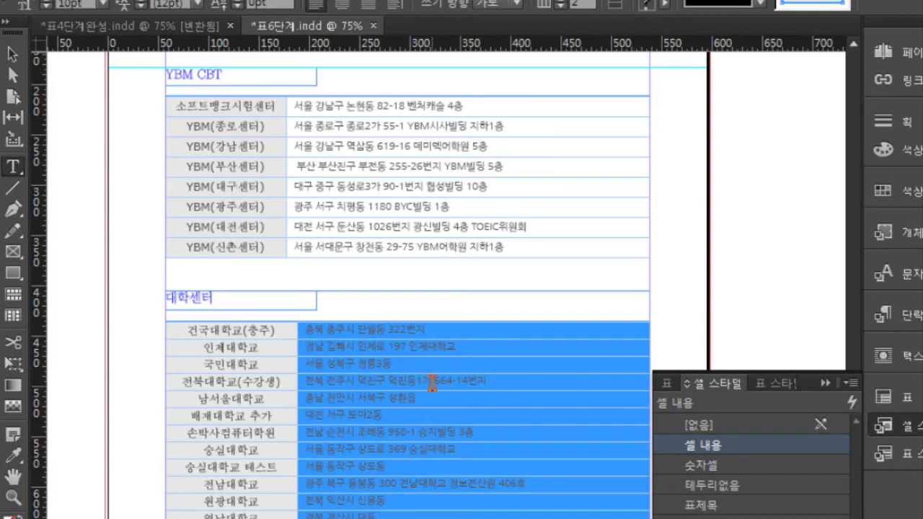
Set all 대학센터 table rows to a height of exactly (정확하게) 20px and center the cell contents vertically
{"action": "left_click_drag", "start_coordinate": [265, 329], "coordinate": [372, 515]}
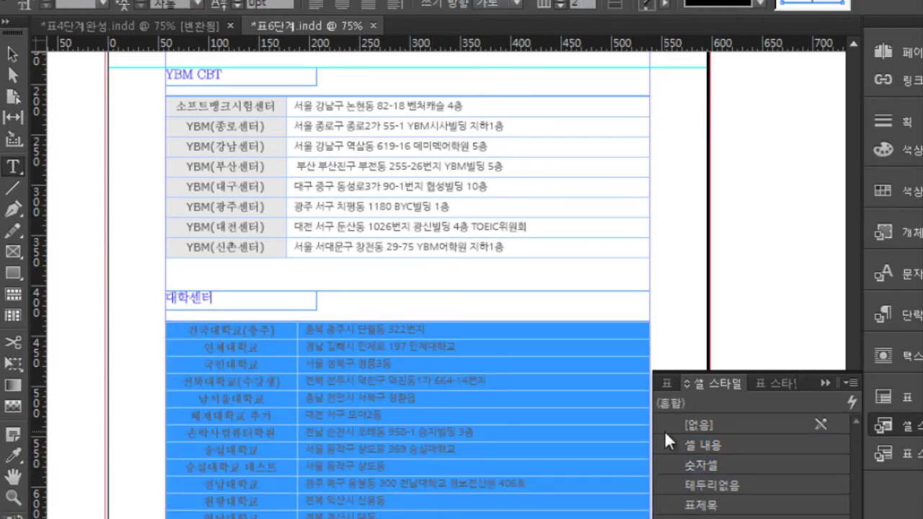
{"action": "left_click", "coordinate": [665, 383]}
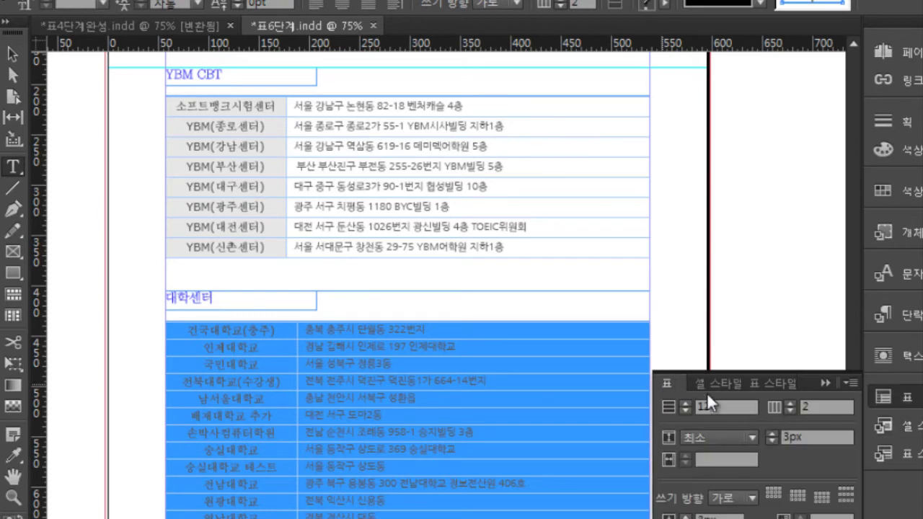
{"action": "left_click", "coordinate": [746, 441]}
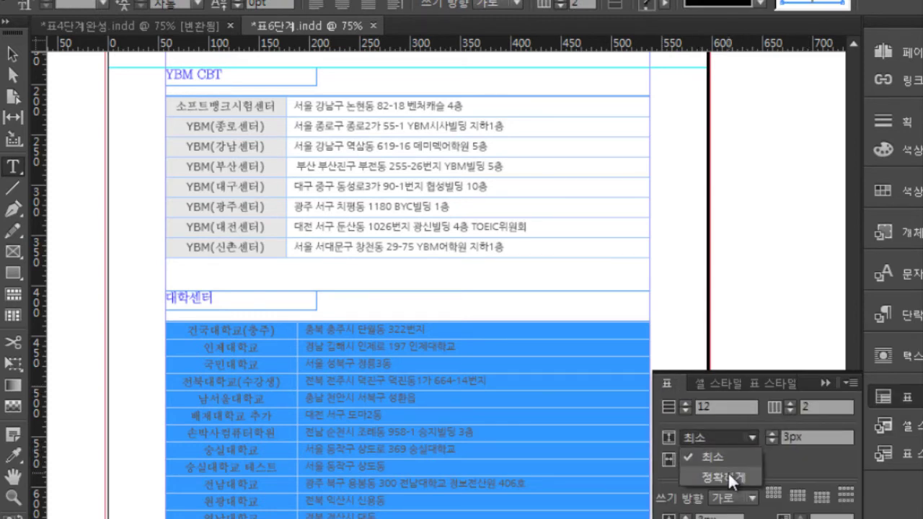
{"action": "left_click", "coordinate": [728, 473]}
{"action": "left_click", "coordinate": [772, 433]}
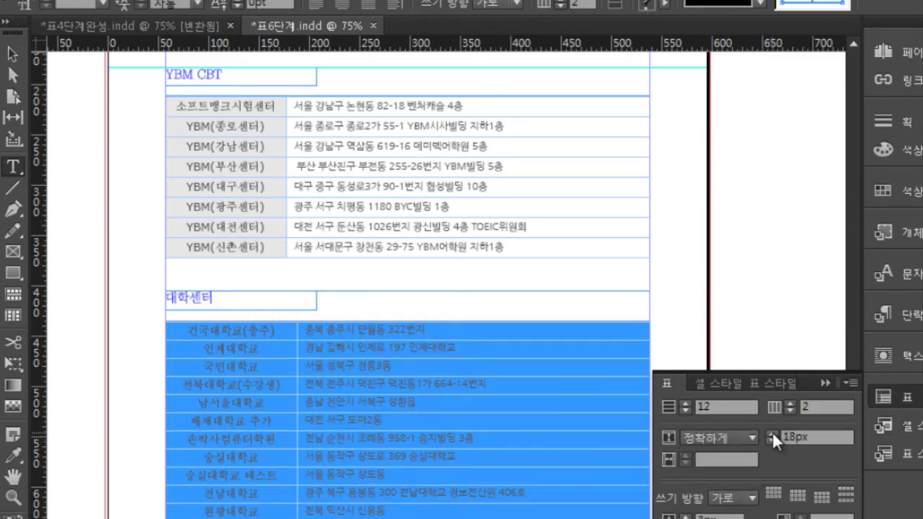
{"action": "left_click", "coordinate": [772, 433]}
{"action": "left_click", "coordinate": [772, 432]}
{"action": "left_click", "coordinate": [772, 433]}
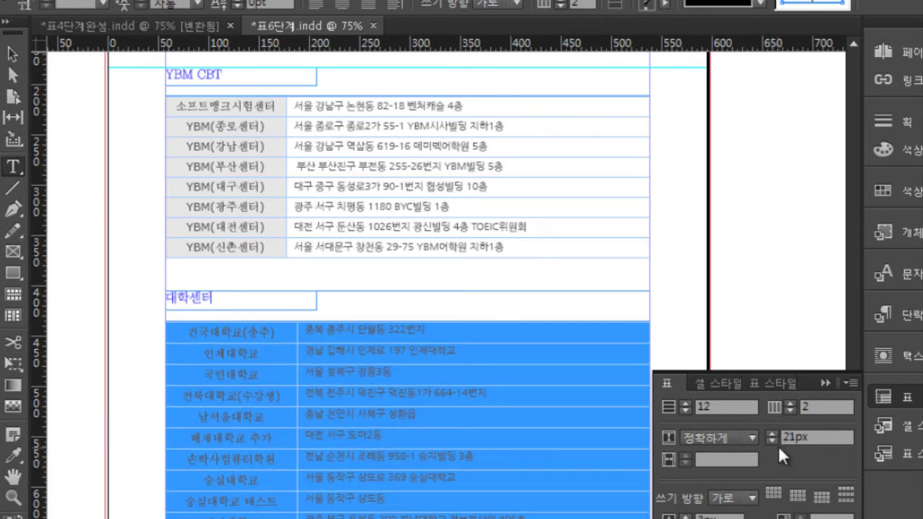
{"action": "left_click", "coordinate": [772, 441]}
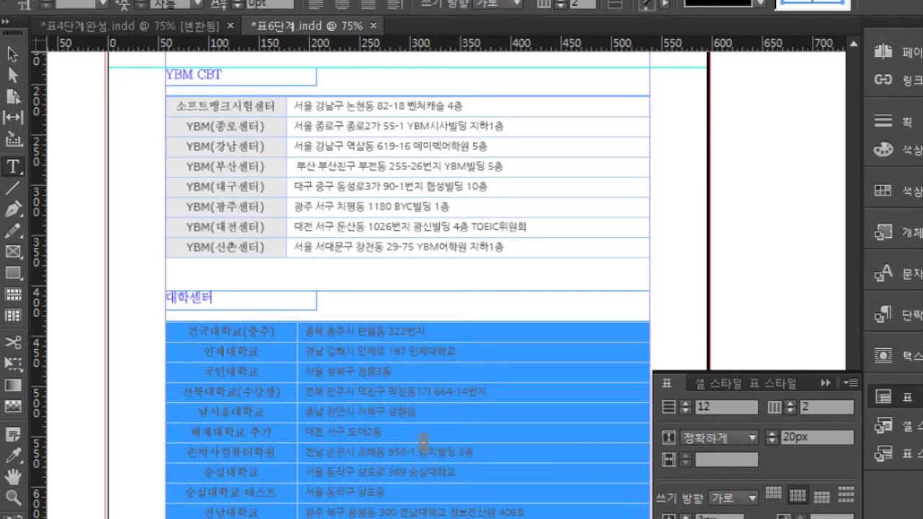
{"action": "left_click", "coordinate": [402, 510]}
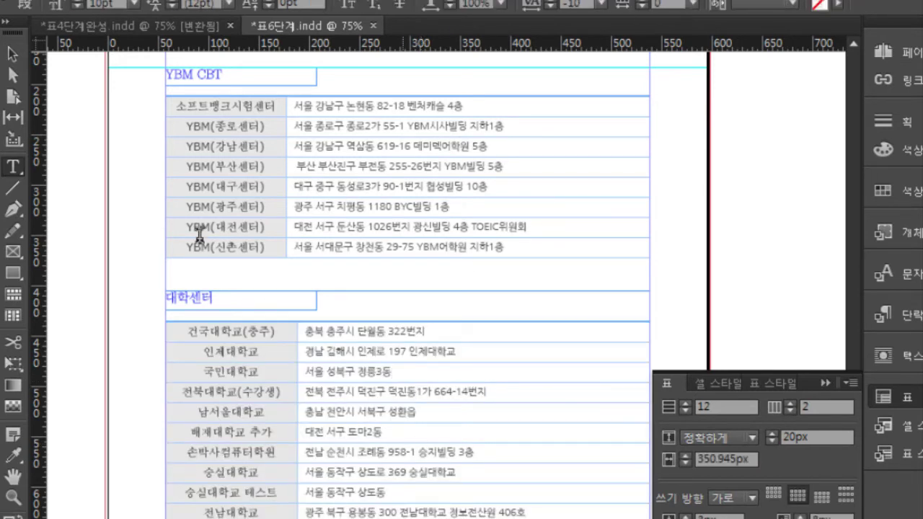
Switch the page display to preview mode without guides and frame edges, and deselect everything
{"action": "left_click", "coordinate": [228, 2]}
{"action": "left_click", "coordinate": [219, 2]}
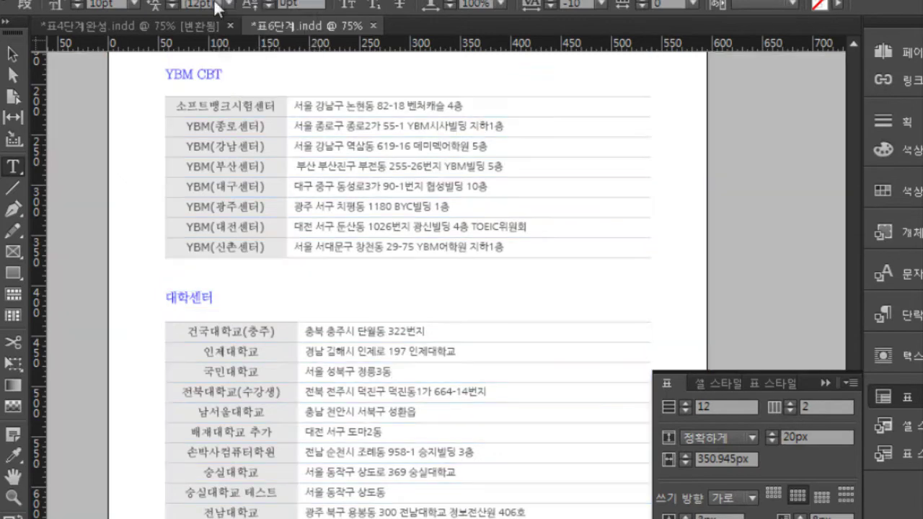
{"action": "left_click", "coordinate": [12, 54]}
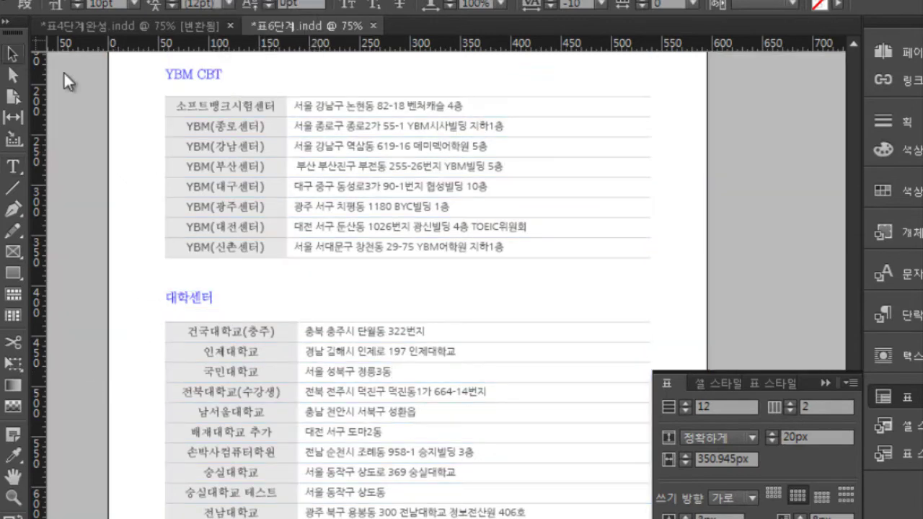
{"action": "left_click", "coordinate": [762, 206]}
Review the 시험센터 page from its banner to the 대학센터 table and compare it with the tables on the preceding pages
{"action": "key", "text": "space"}
{"action": "left_click_drag", "start_coordinate": [685, 252], "coordinate": [571, 433]}
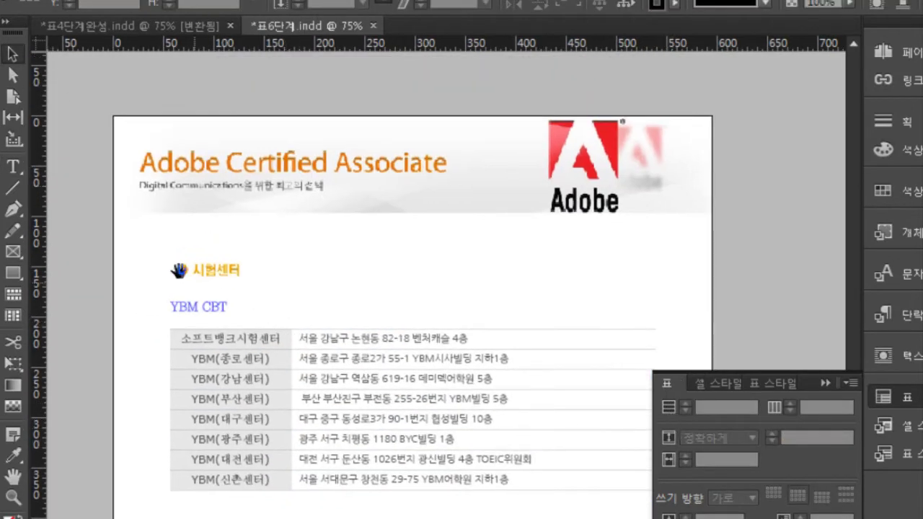
{"action": "left_click_drag", "start_coordinate": [260, 409], "coordinate": [272, 200]}
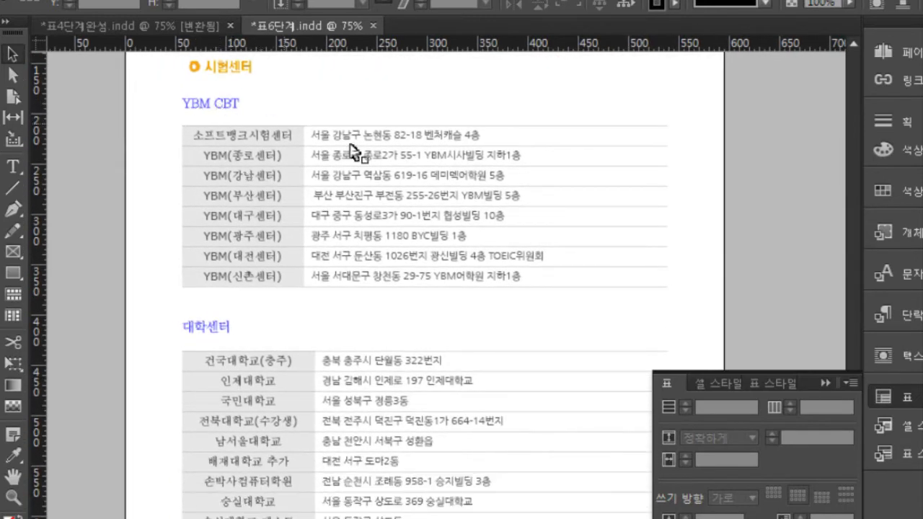
{"action": "key", "text": "space"}
{"action": "left_click_drag", "start_coordinate": [374, 298], "coordinate": [369, 153]}
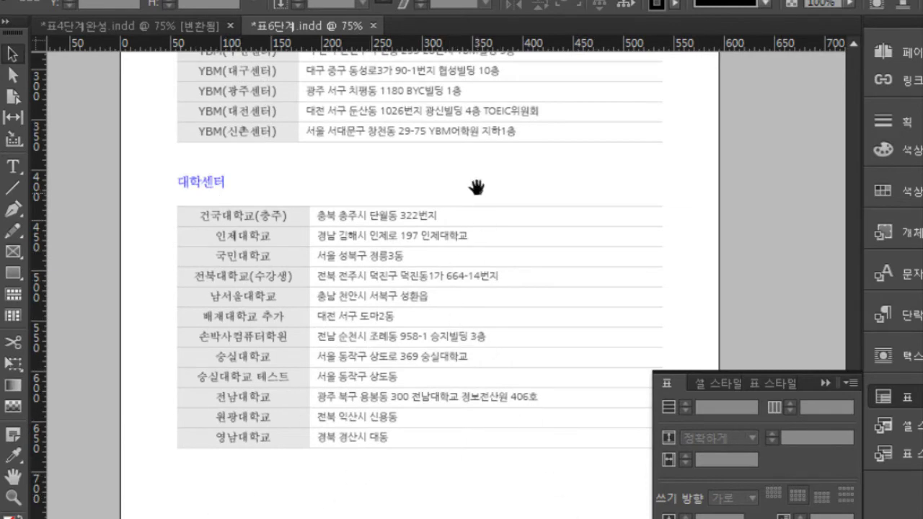
{"action": "scroll", "coordinate": [476, 185], "scroll_direction": "up", "scroll_amount": 10}
{"action": "scroll", "coordinate": [467, 231], "scroll_direction": "up", "scroll_amount": 5}
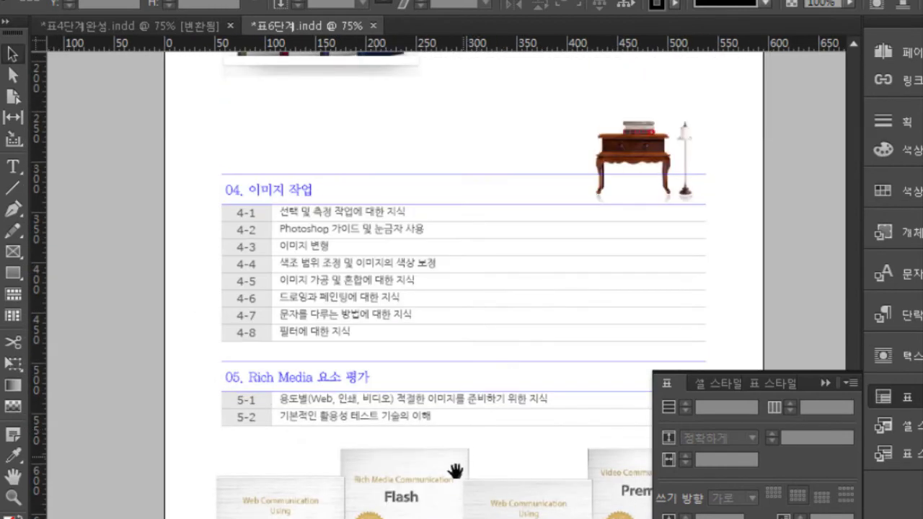
{"action": "scroll", "coordinate": [454, 324], "scroll_direction": "down", "scroll_amount": 8}
{"action": "scroll", "coordinate": [448, 395], "scroll_direction": "up", "scroll_amount": 5}
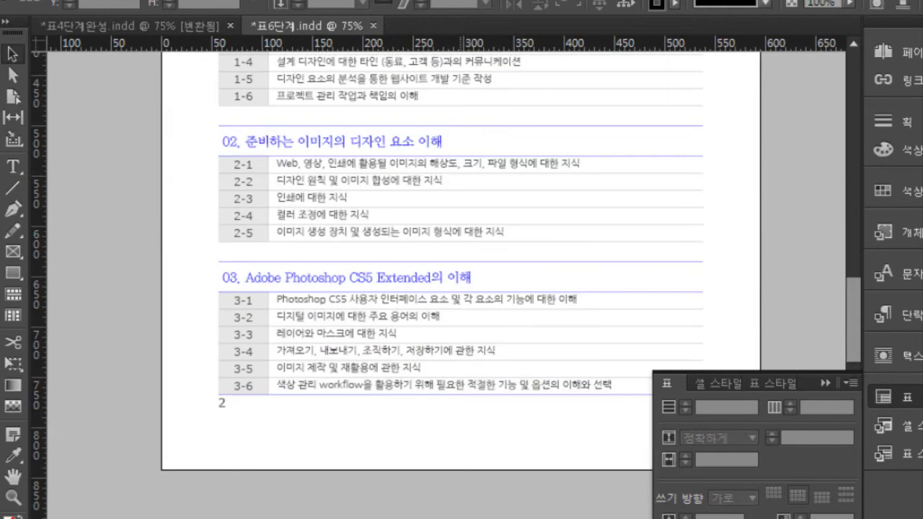
{"action": "scroll", "coordinate": [438, 144], "scroll_direction": "down", "scroll_amount": 5}
{"action": "scroll", "coordinate": [439, 145], "scroll_direction": "down", "scroll_amount": 8}
{"action": "scroll", "coordinate": [395, 348], "scroll_direction": "down", "scroll_amount": 12}
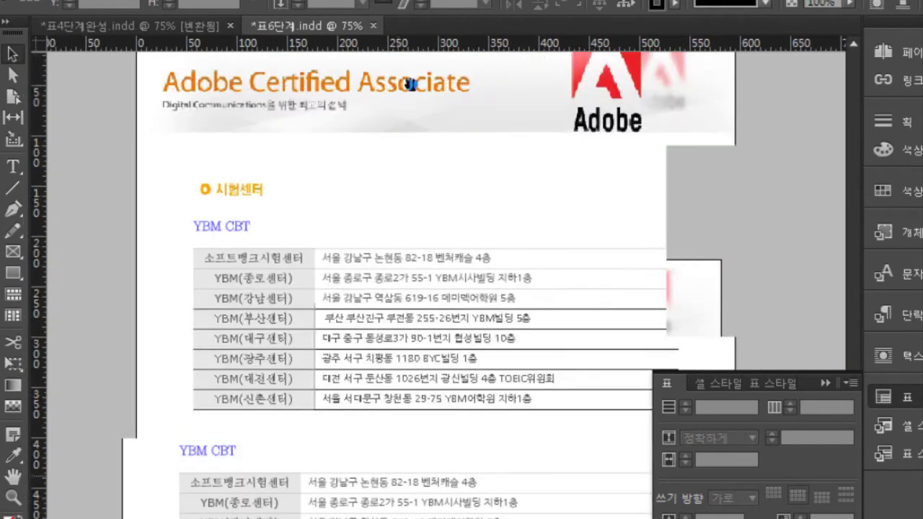
{"action": "scroll", "coordinate": [396, 347], "scroll_direction": "down", "scroll_amount": 2}
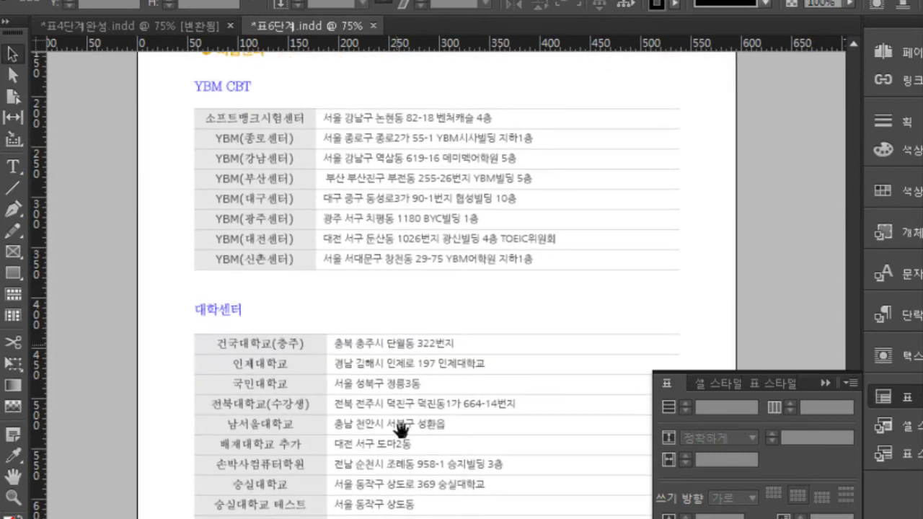
{"action": "scroll", "coordinate": [415, 486], "scroll_direction": "down", "scroll_amount": 5}
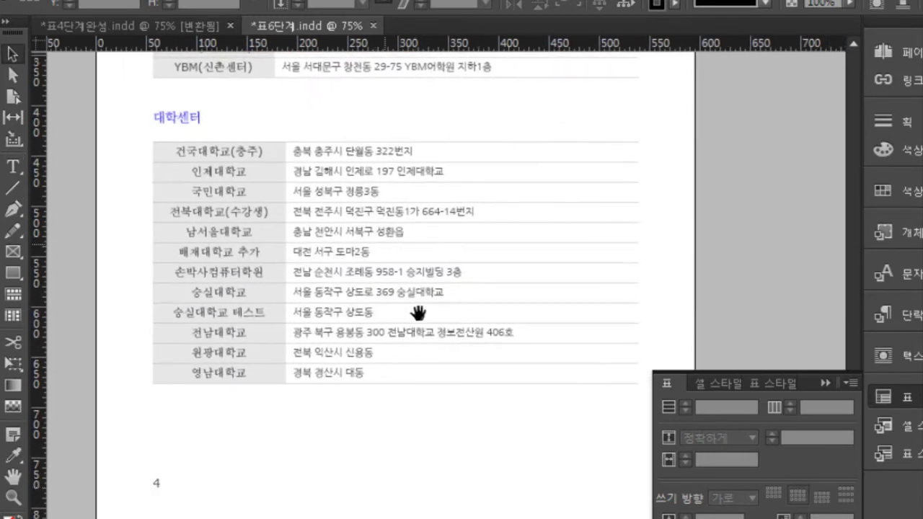
{"action": "scroll", "coordinate": [372, 360], "scroll_direction": "up", "scroll_amount": 4}
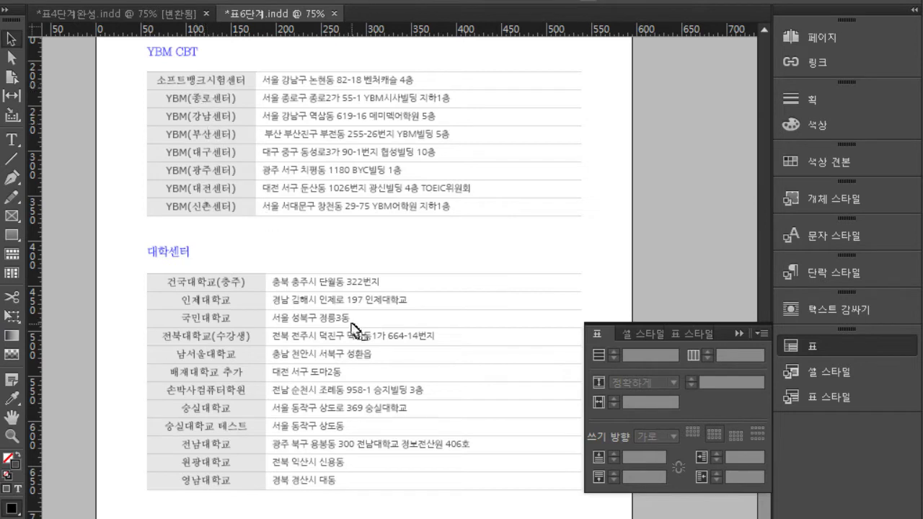
Select all cells of the YBM CBT table and increase its exact row height to 23px
{"action": "left_click_drag", "start_coordinate": [373, 336], "coordinate": [364, 454]}
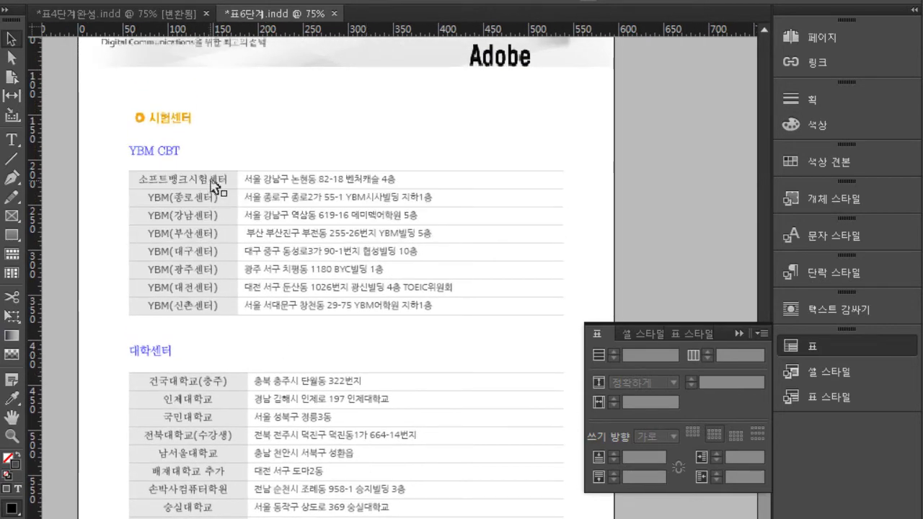
{"action": "left_click", "coordinate": [222, 200]}
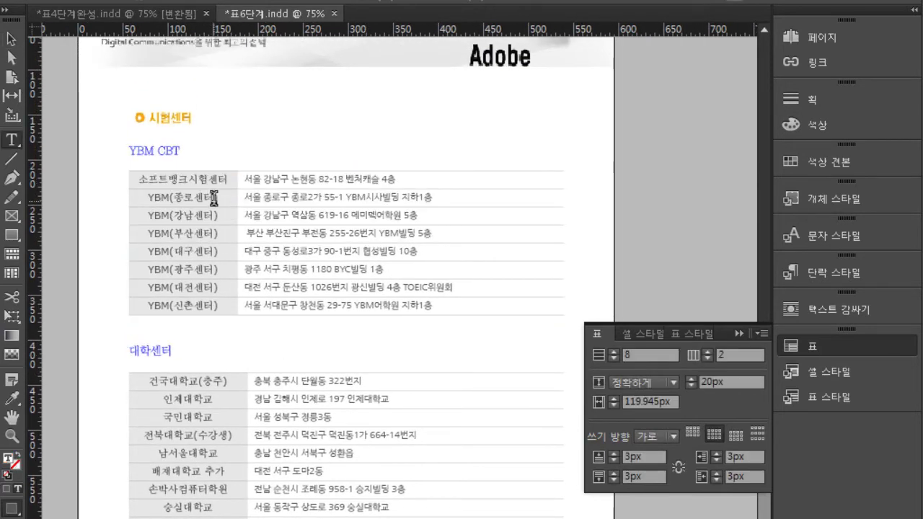
{"action": "left_click_drag", "start_coordinate": [212, 179], "coordinate": [304, 304]}
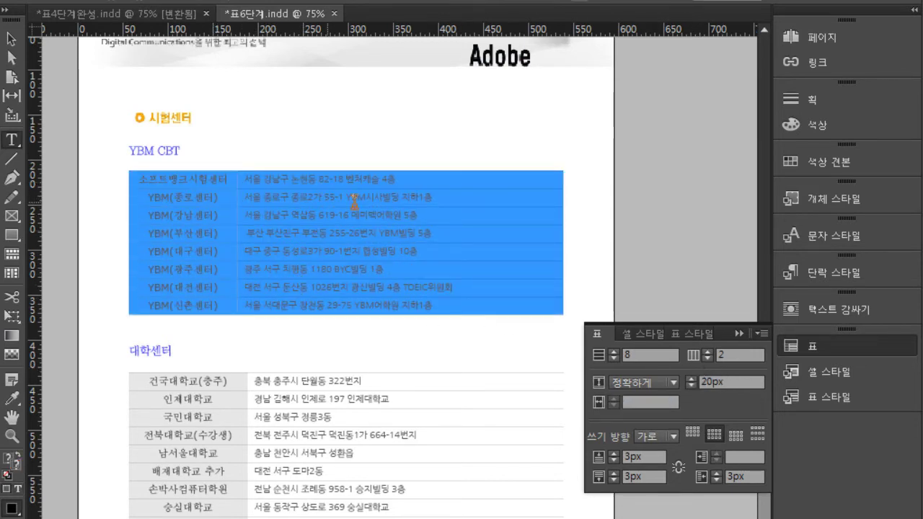
{"action": "left_click", "coordinate": [690, 378]}
{"action": "left_click", "coordinate": [691, 377]}
{"action": "left_click", "coordinate": [691, 378]}
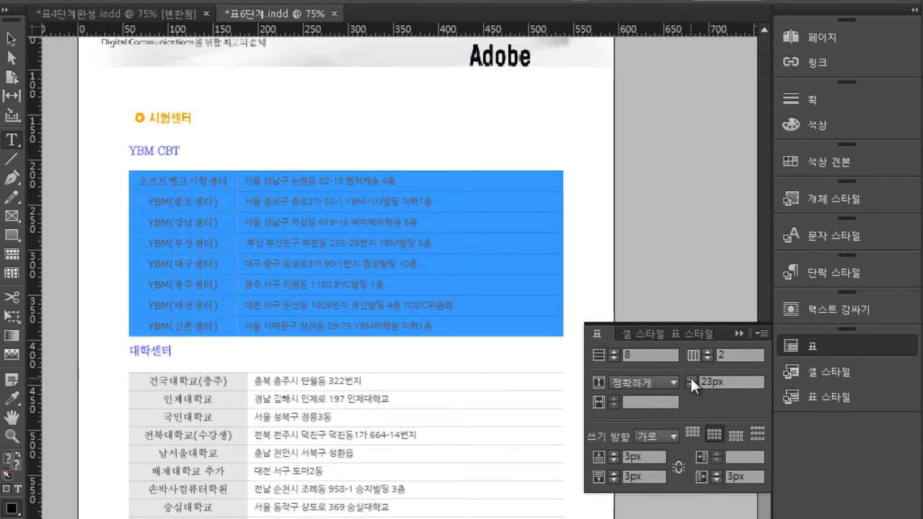
Move the 대학센터 heading and its table together down about 16 px to widen the gap below the YBM CBT table
{"action": "left_click", "coordinate": [10, 40]}
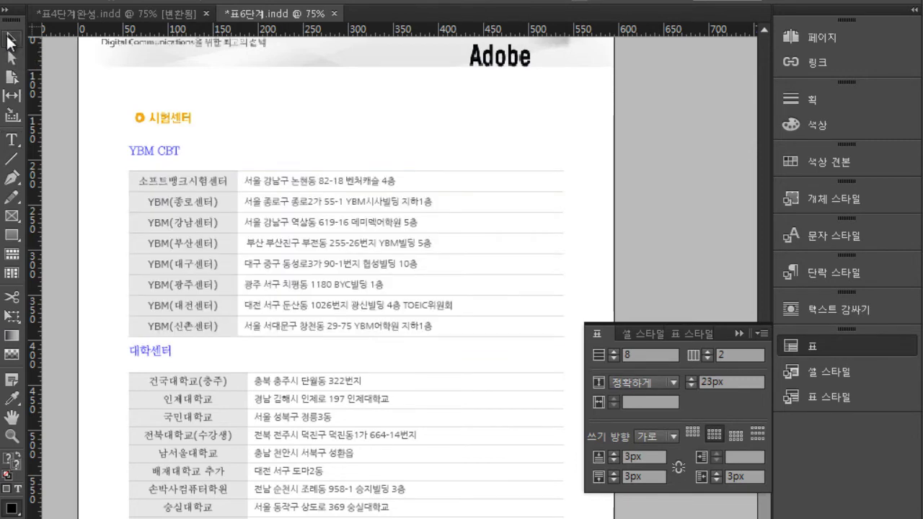
{"action": "left_click_drag", "start_coordinate": [338, 384], "coordinate": [352, 179]}
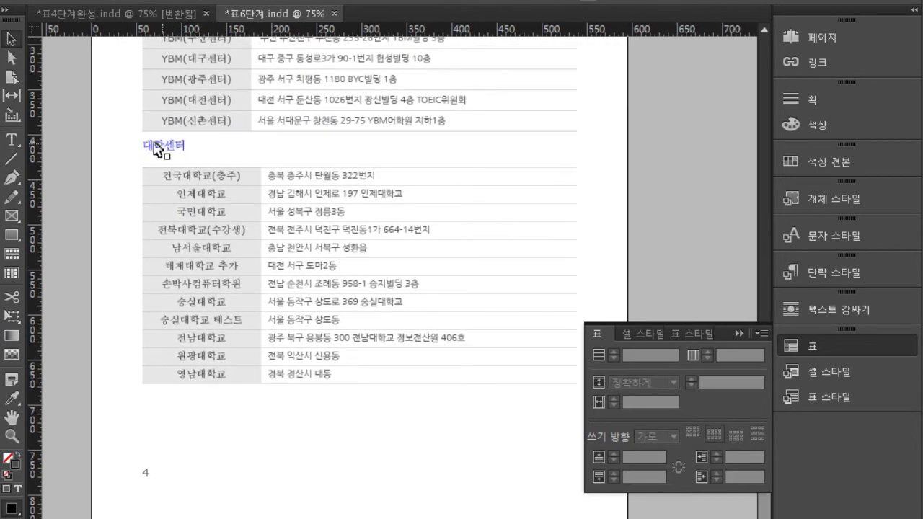
{"action": "left_click", "coordinate": [169, 154]}
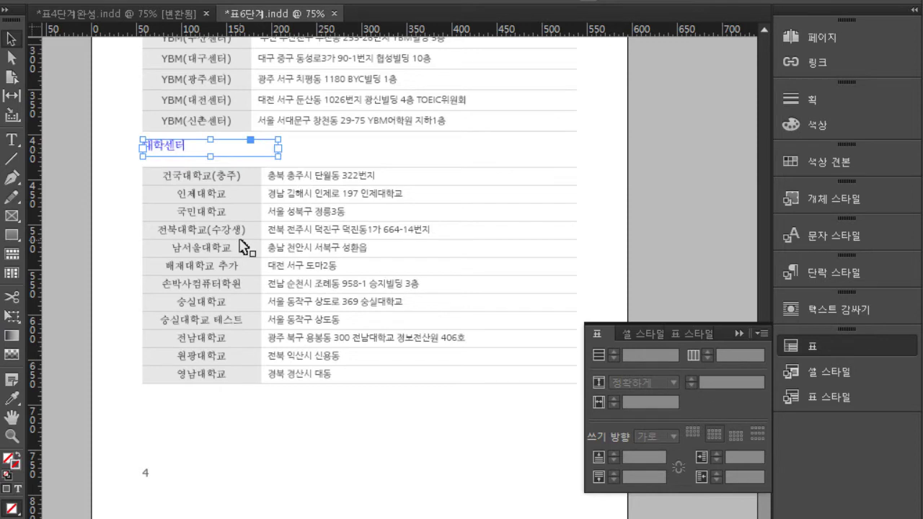
{"action": "left_click", "coordinate": [246, 249], "text": "shift"}
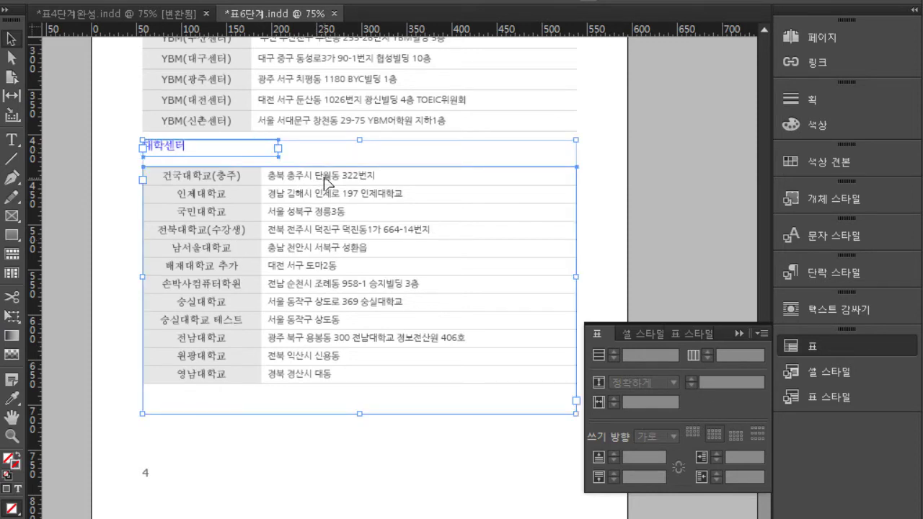
{"action": "mouse_move", "coordinate": [324, 182]}
{"action": "left_mouse_down"}
{"action": "mouse_move", "coordinate": [328, 208]}
{"action": "mouse_move", "coordinate": [327, 196]}
{"action": "left_mouse_up"}
{"action": "left_click", "coordinate": [307, 501]}
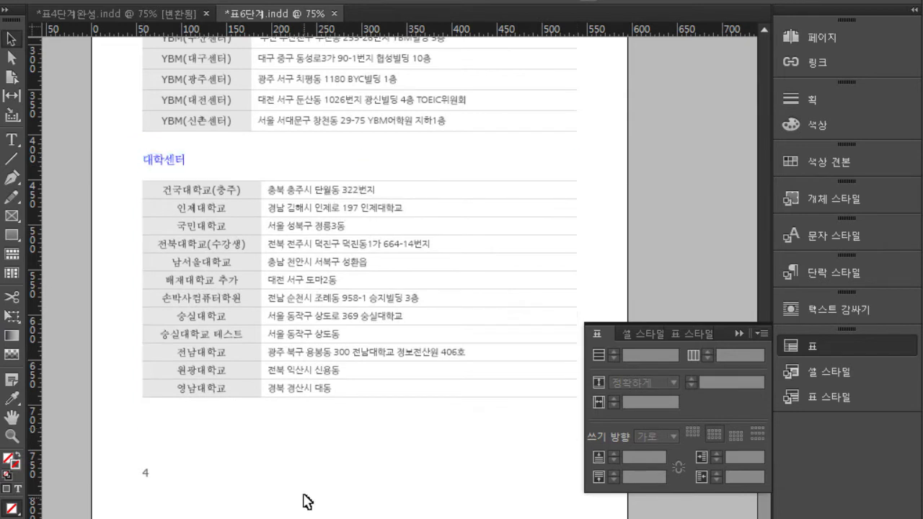
Select all cells of the 대학센터 table and increase their exact row height to 23px
{"action": "left_click", "coordinate": [230, 181]}
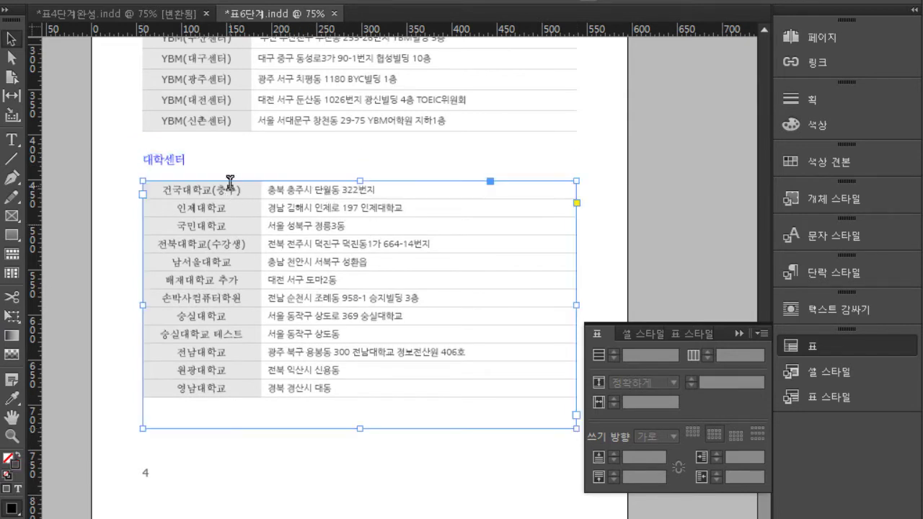
{"action": "double_click", "coordinate": [230, 183]}
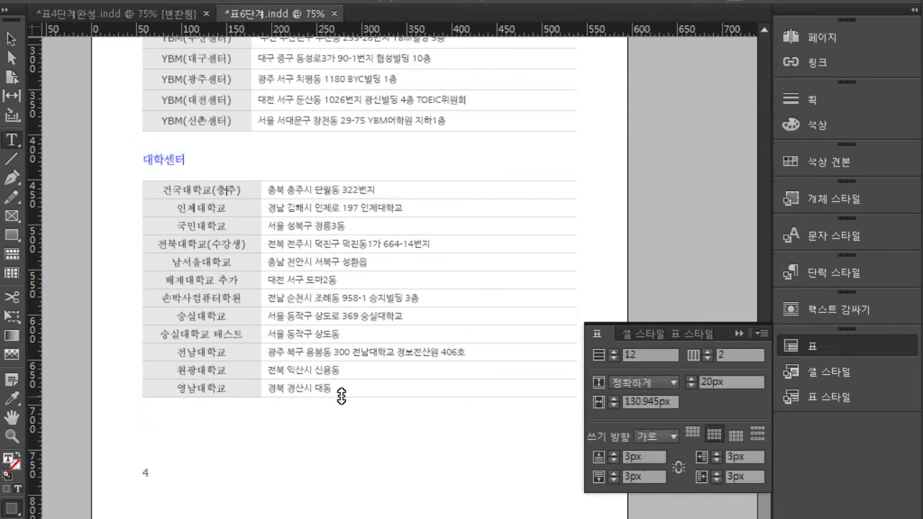
{"action": "left_click_drag", "start_coordinate": [350, 389], "coordinate": [170, 184]}
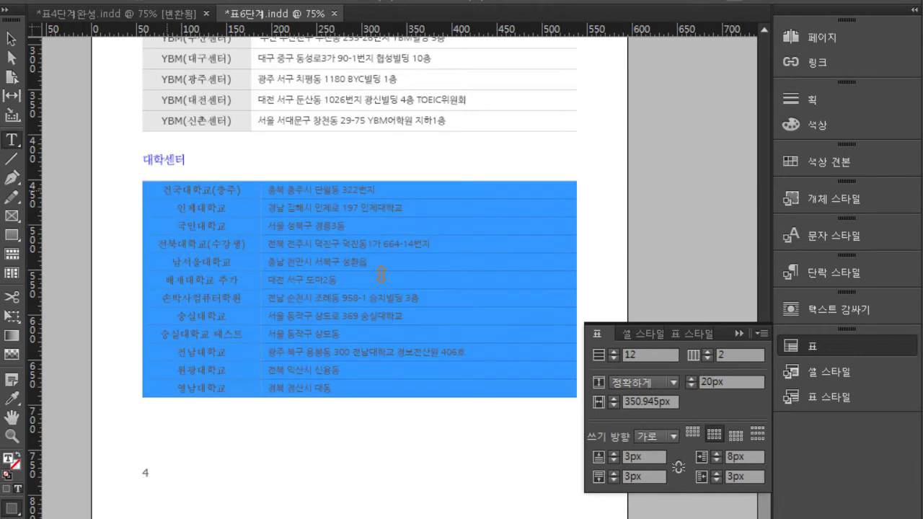
{"action": "left_click", "coordinate": [693, 376]}
{"action": "left_click", "coordinate": [693, 376]}
{"action": "left_click", "coordinate": [694, 376]}
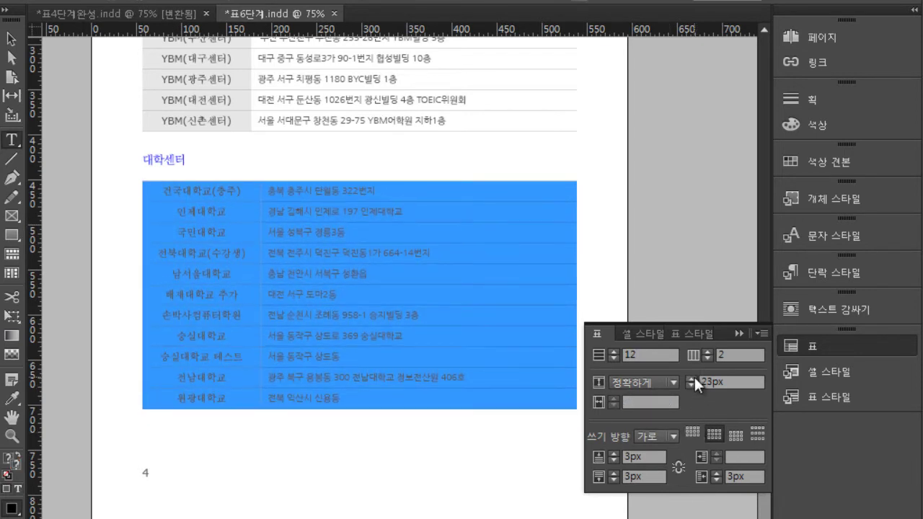
Extend the 대학센터 table's text frame downward to fit the 영남대학교 row, ending just below the table
{"action": "left_click", "coordinate": [11, 38]}
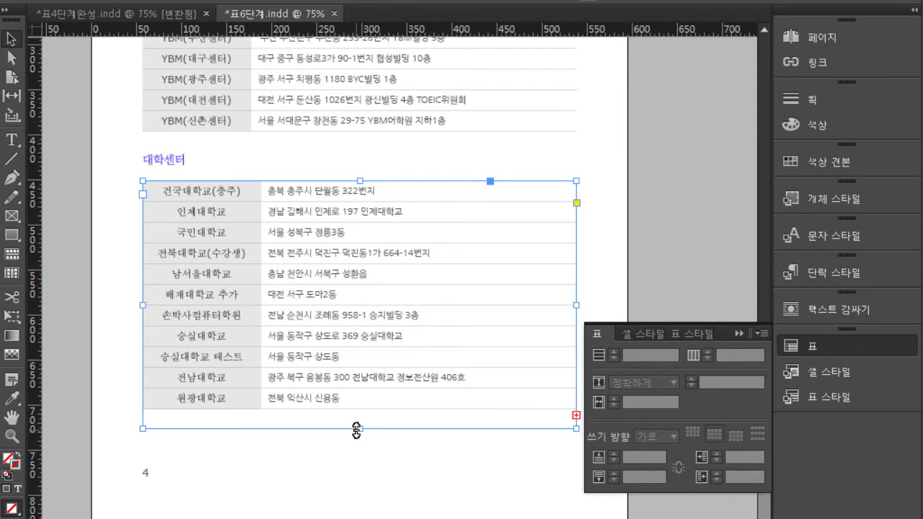
{"action": "left_click_drag", "start_coordinate": [356, 430], "coordinate": [359, 457]}
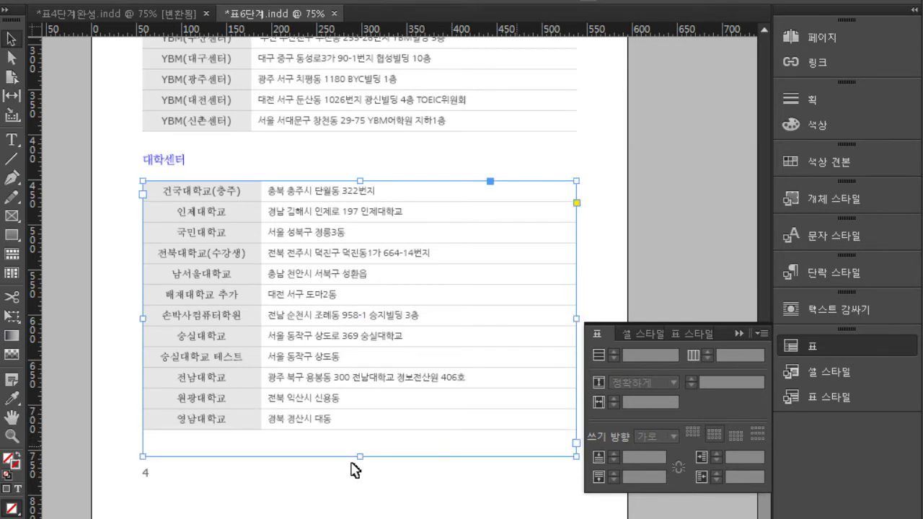
{"action": "left_click_drag", "start_coordinate": [359, 456], "coordinate": [358, 436]}
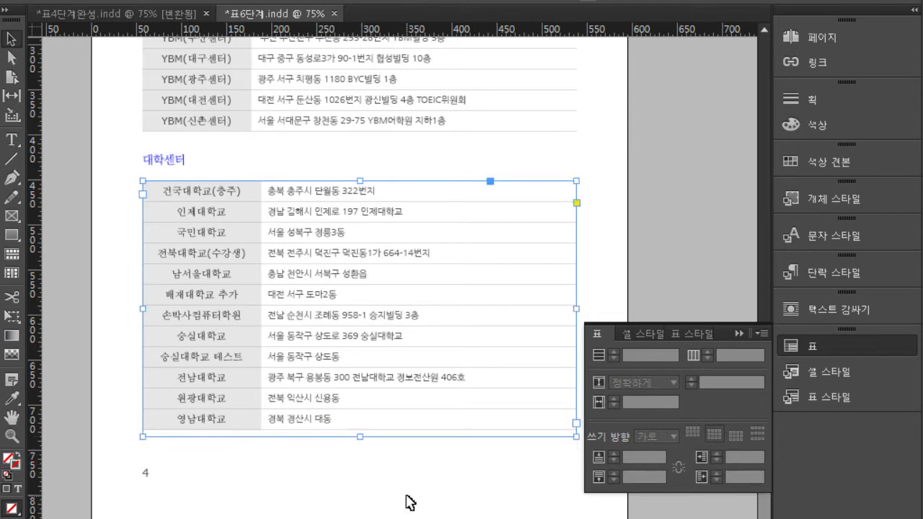
{"action": "left_click", "coordinate": [407, 503]}
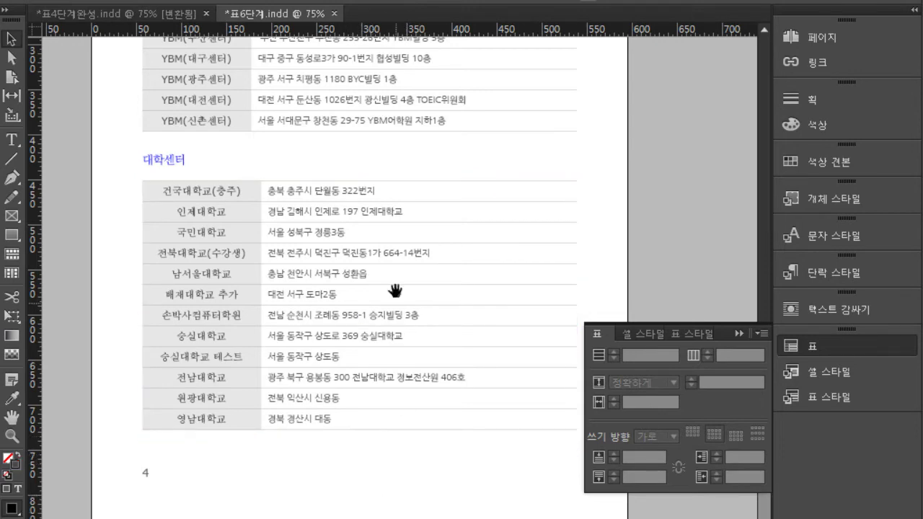
Nudge the 대학센터 heading and its table together about 12 px further down, and deselect them
{"action": "left_click_drag", "start_coordinate": [394, 290], "coordinate": [351, 315]}
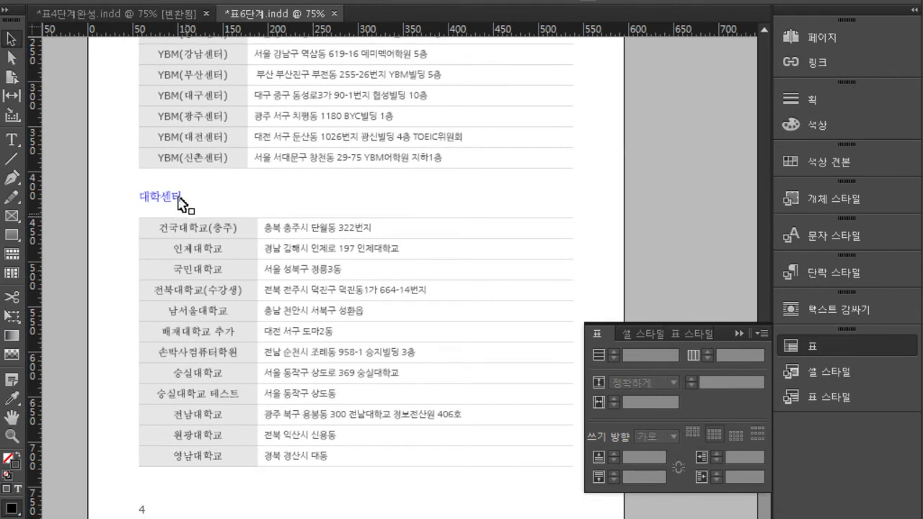
{"action": "left_click", "coordinate": [183, 203]}
{"action": "left_click", "coordinate": [234, 317], "text": "shift"}
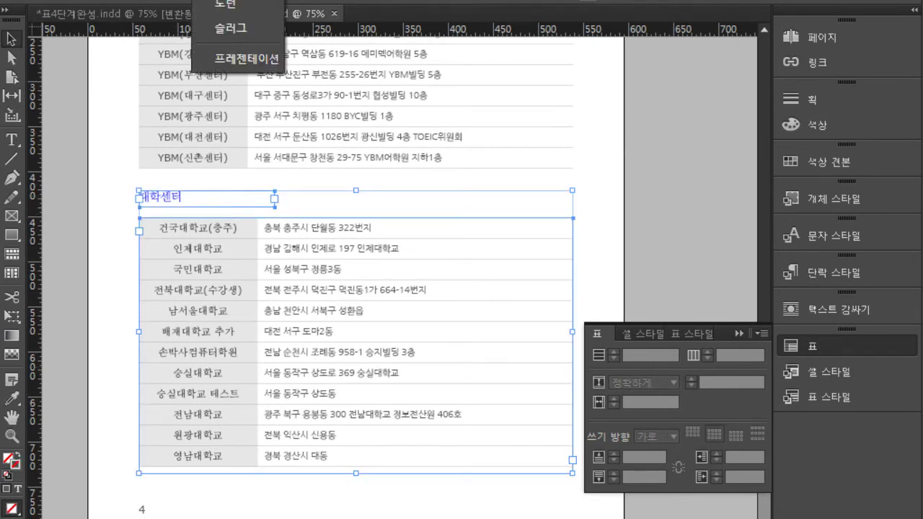
{"action": "left_click", "coordinate": [324, 4]}
{"action": "key", "text": "Down"}
{"action": "key", "text": "Down"}
{"action": "key", "text": "Down"}
{"action": "key", "text": "Down"}
{"action": "key", "text": "Down"}
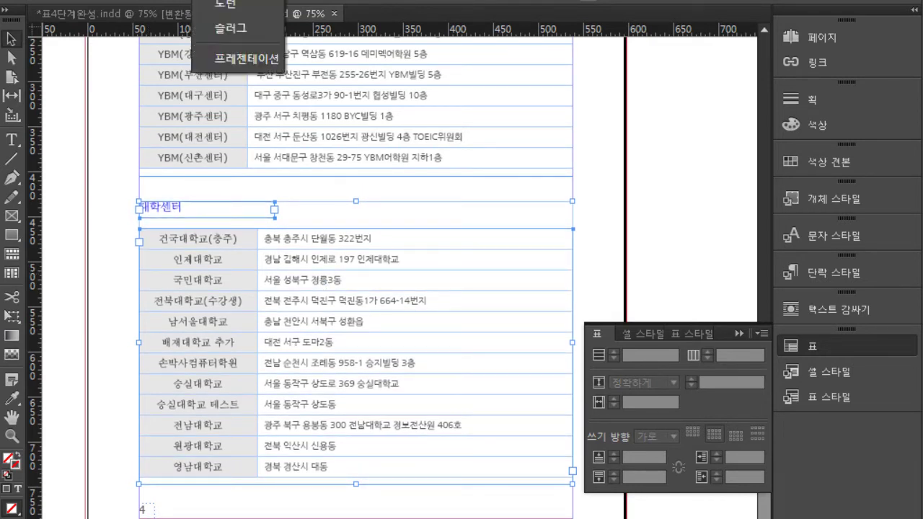
{"action": "left_click", "coordinate": [624, 214]}
{"action": "left_click", "coordinate": [627, 213]}
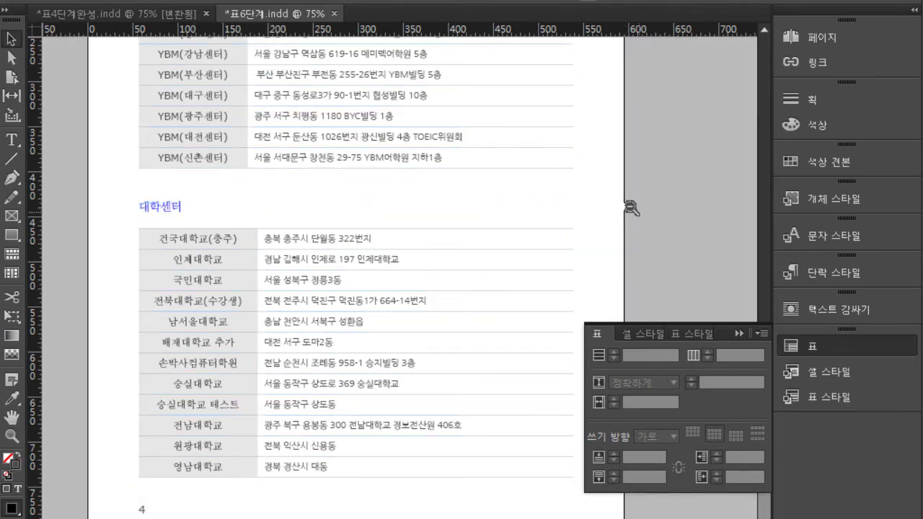
Review the spacing and alignment of the 시험센터 page from its title to the end of the 대학센터 table
{"action": "key", "text": "ctrl+Tab"}
{"action": "left_click", "coordinate": [313, 288]}
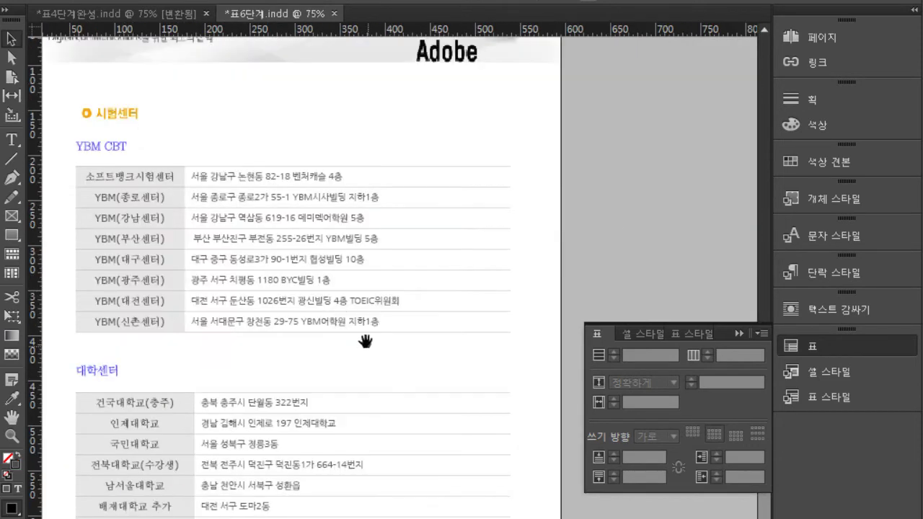
{"action": "left_click_drag", "start_coordinate": [268, 298], "coordinate": [399, 238]}
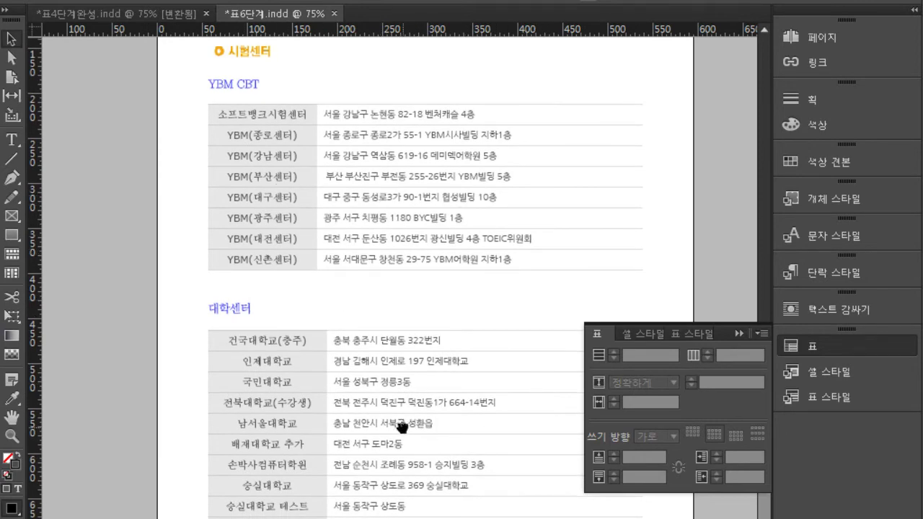
{"action": "left_click_drag", "start_coordinate": [402, 426], "coordinate": [378, 338]}
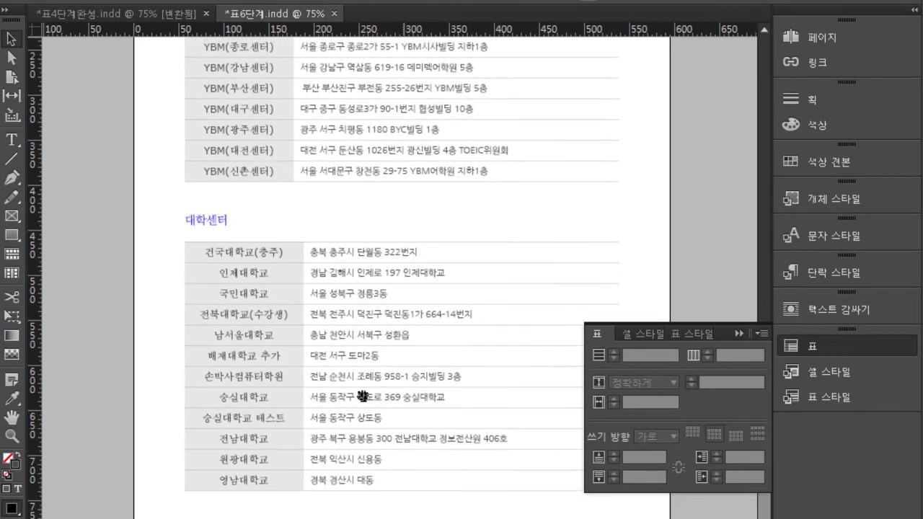
{"action": "scroll", "coordinate": [447, 165], "scroll_direction": "up", "scroll_amount": 10}
{"action": "scroll", "coordinate": [390, 252], "scroll_direction": "down", "scroll_amount": 8}
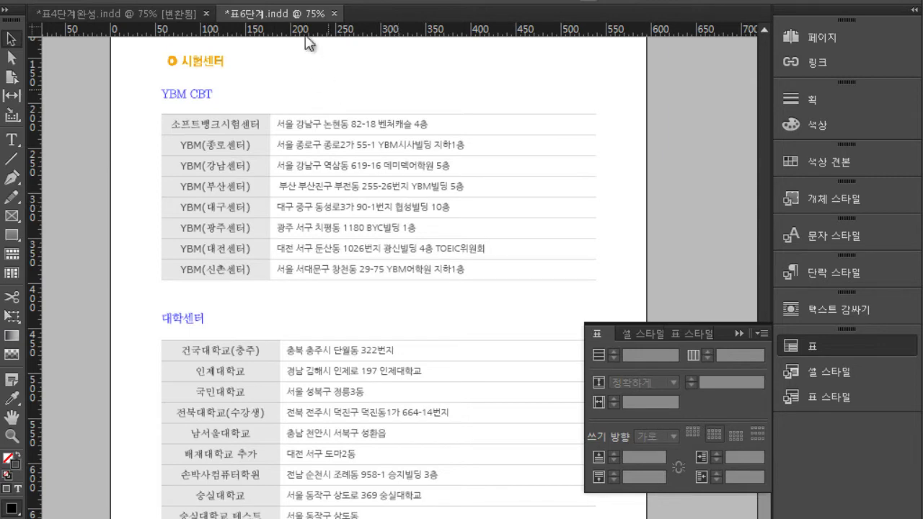
Look through the available table commands and the document's cell style and table style lists
{"action": "left_click", "coordinate": [285, 0]}
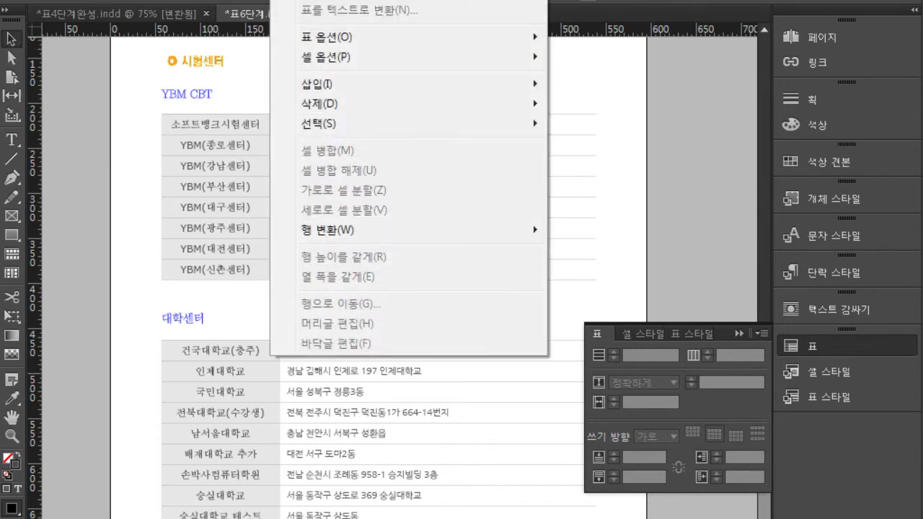
{"action": "key", "text": "Escape"}
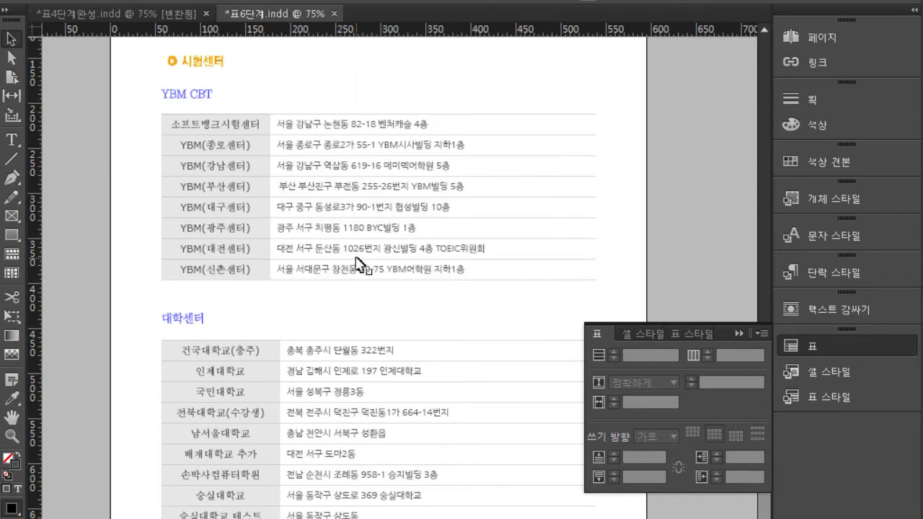
{"action": "left_click", "coordinate": [642, 332]}
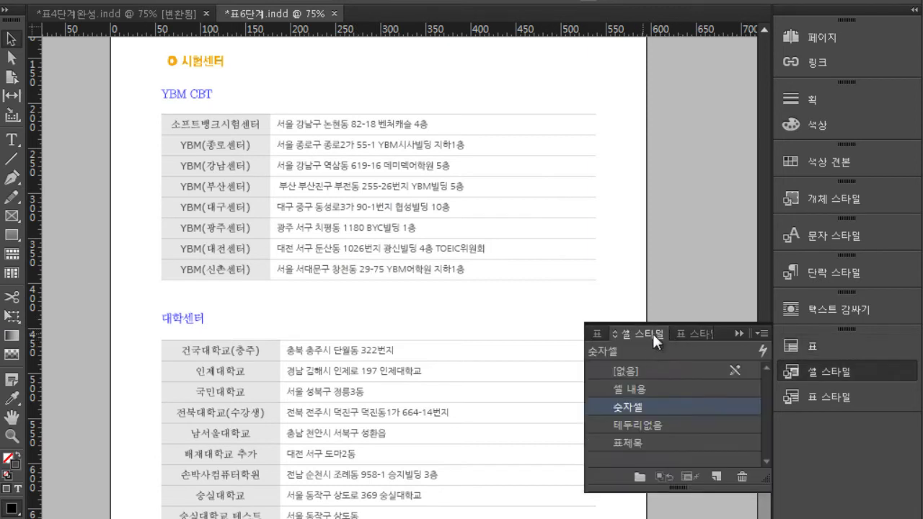
{"action": "left_click", "coordinate": [685, 333]}
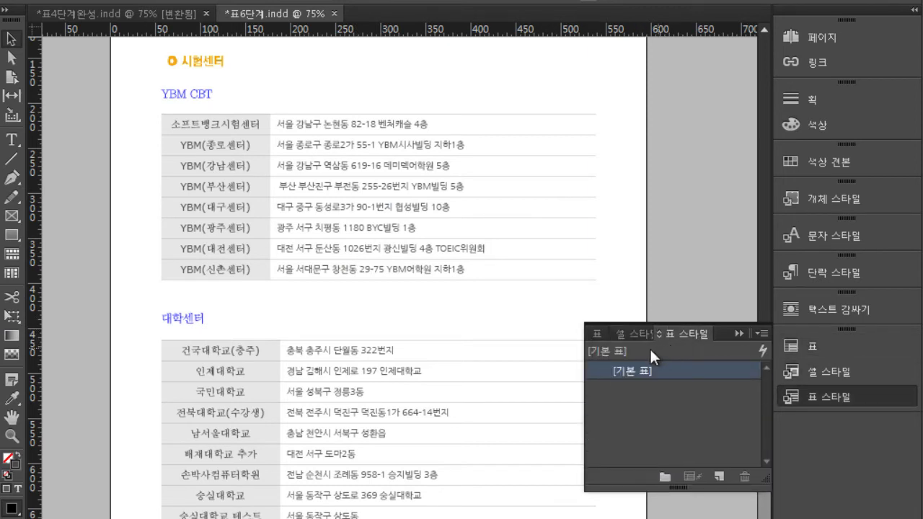
{"action": "left_click", "coordinate": [596, 333]}
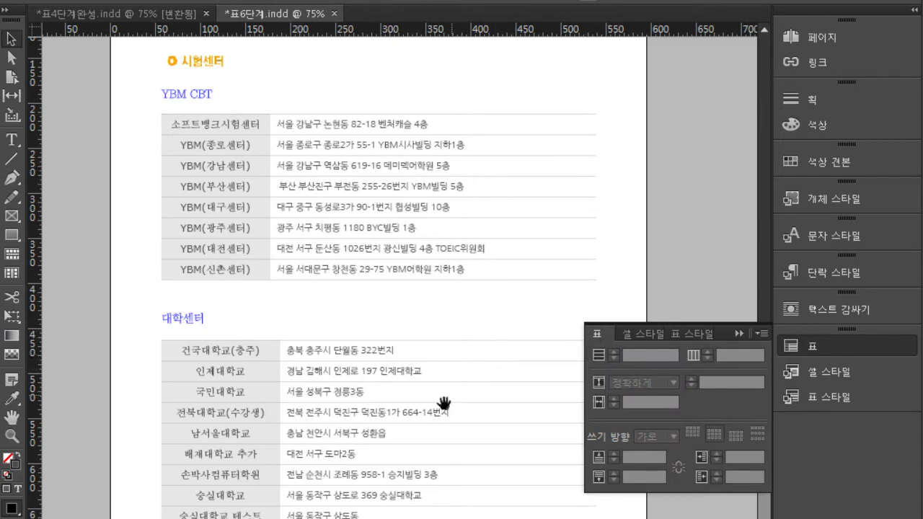
Save the document under the new name 표6단계_완성 as an InDesign CC document
{"action": "left_click_drag", "start_coordinate": [444, 404], "coordinate": [440, 184]}
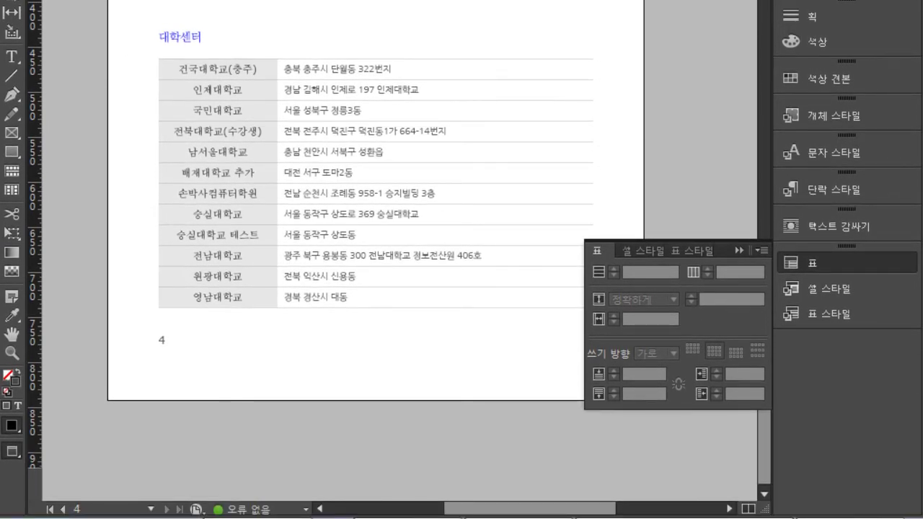
{"action": "key", "text": "ctrl+shift+s"}
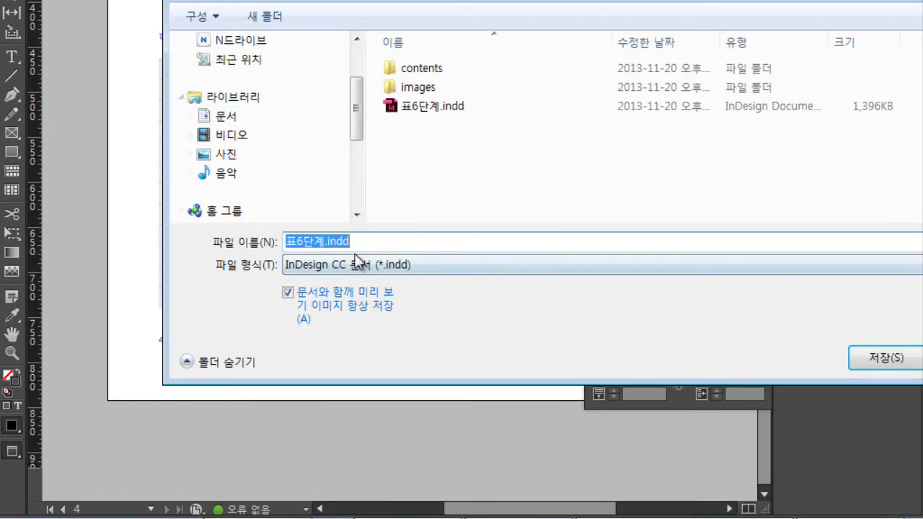
{"action": "left_click_drag", "start_coordinate": [324, 244], "coordinate": [638, 291]}
{"action": "type", "text": "_"}
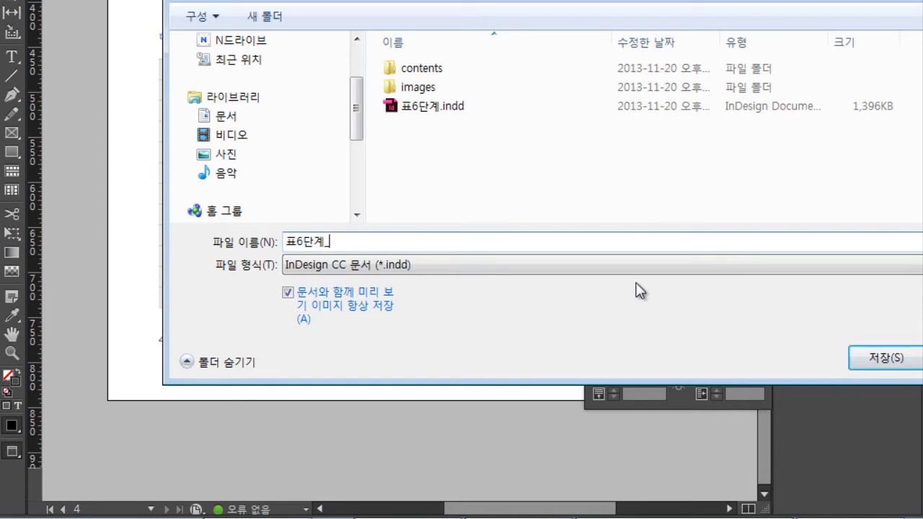
{"action": "type", "text": "ㅇㄴ성"}
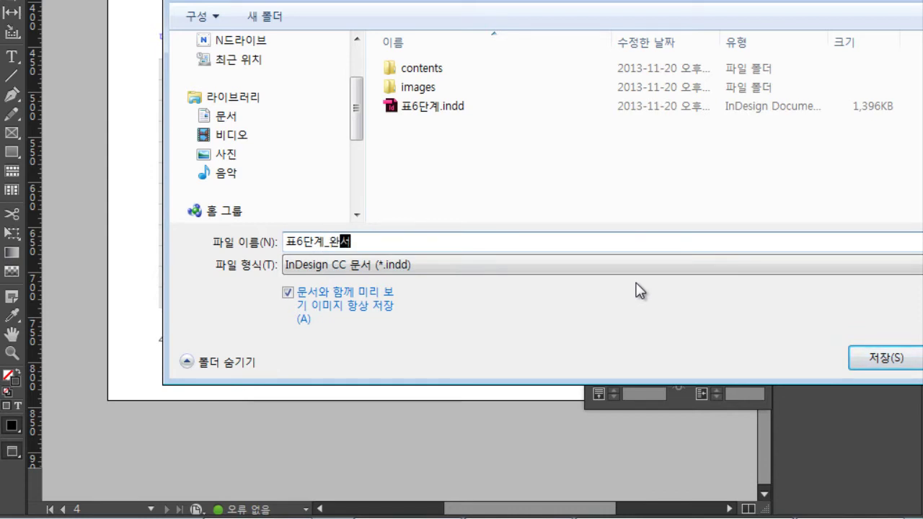
{"action": "key", "text": "Return"}
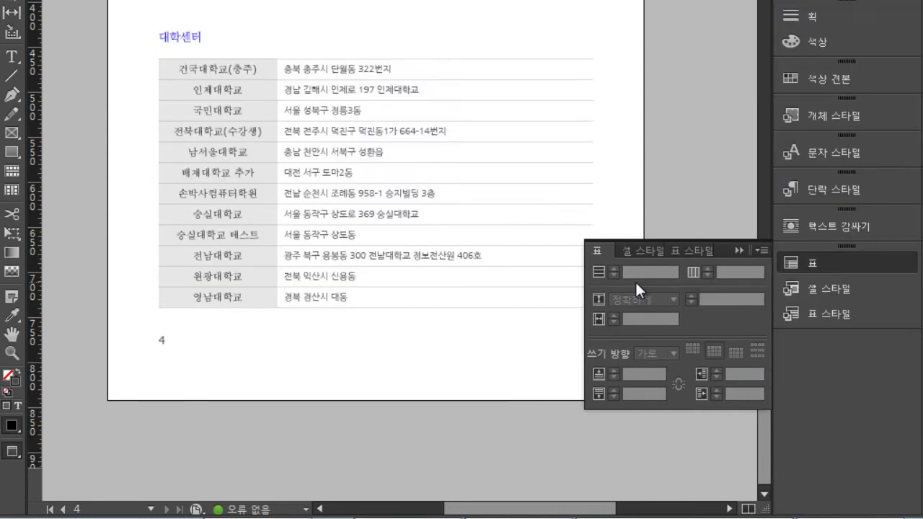
Examine the document's cell styles, table styles and paragraph styles
{"action": "left_click", "coordinate": [646, 250]}
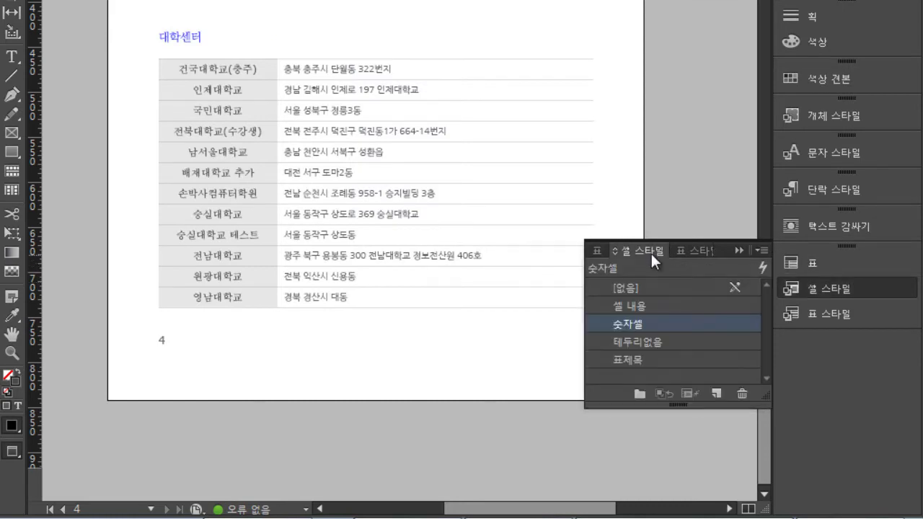
{"action": "left_click", "coordinate": [685, 250]}
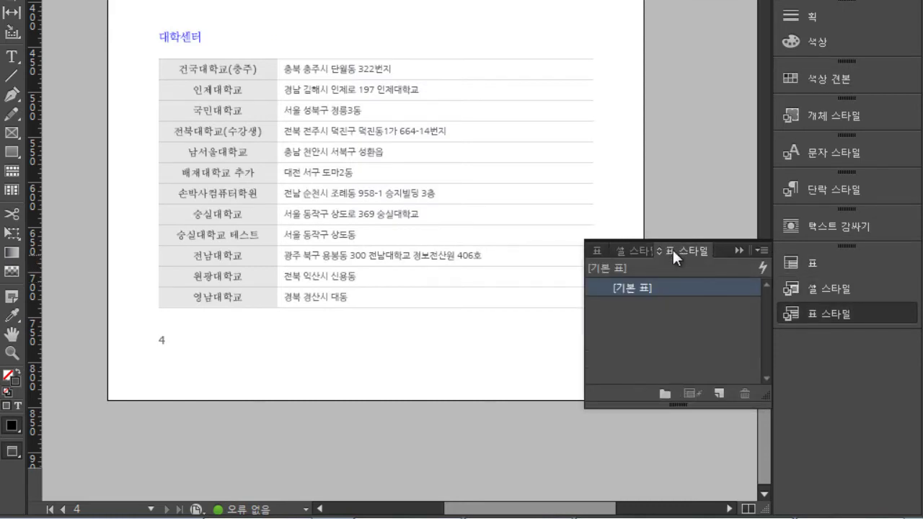
{"action": "left_click", "coordinate": [619, 248]}
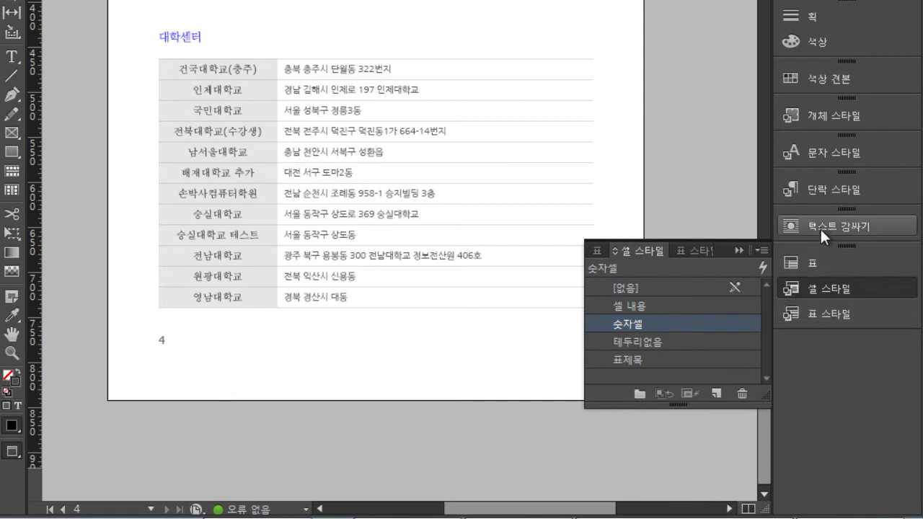
{"action": "left_click", "coordinate": [822, 191]}
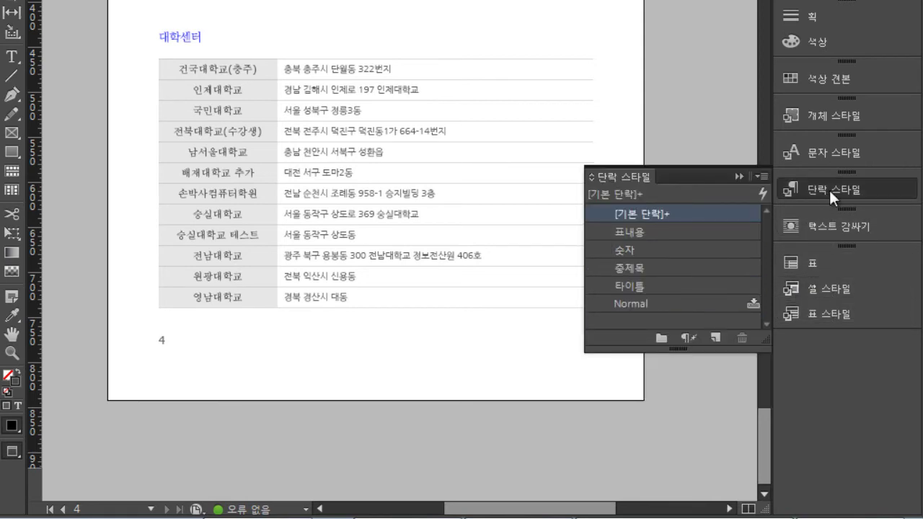
{"action": "left_click", "coordinate": [760, 176]}
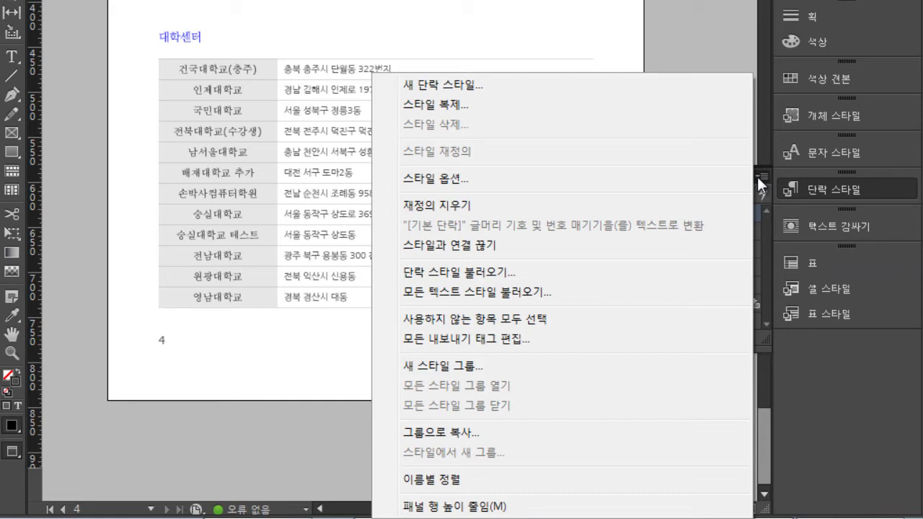
{"action": "left_click", "coordinate": [822, 369]}
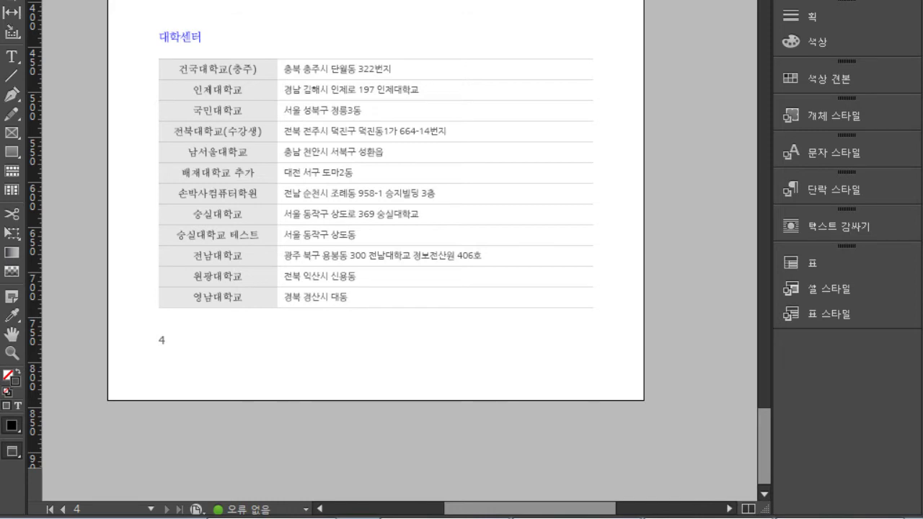
Export all pages of the document as the print PDF 표6단계_완성.pdf and have it opened for viewing after export
{"action": "key", "text": "alt+f"}
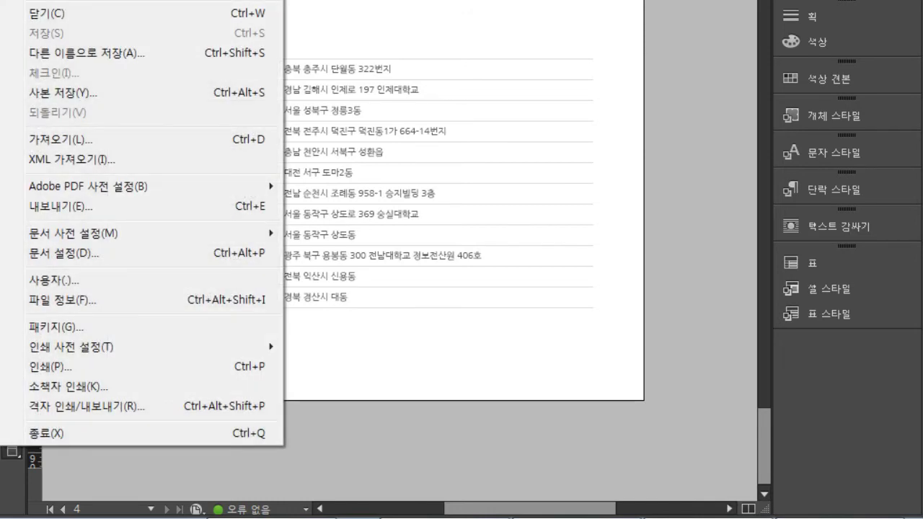
{"action": "left_click", "coordinate": [199, 215]}
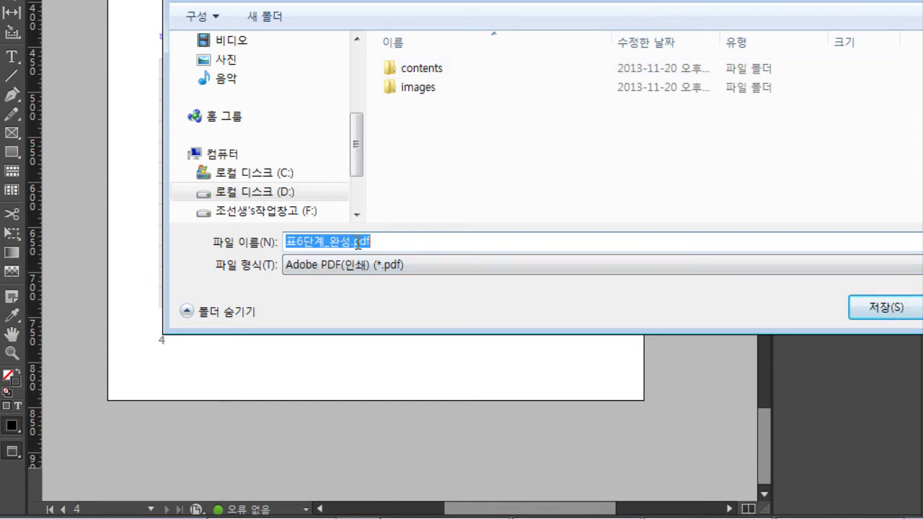
{"action": "left_click", "coordinate": [883, 308]}
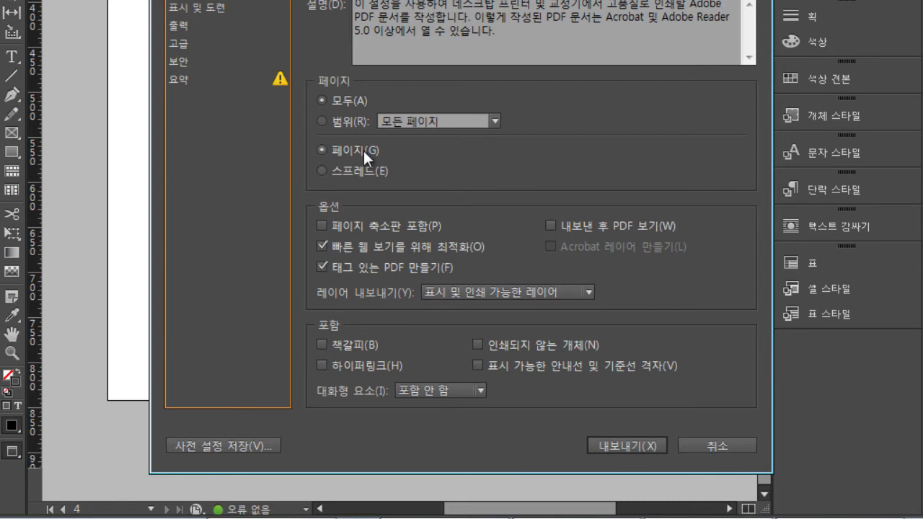
{"action": "left_click", "coordinate": [358, 170]}
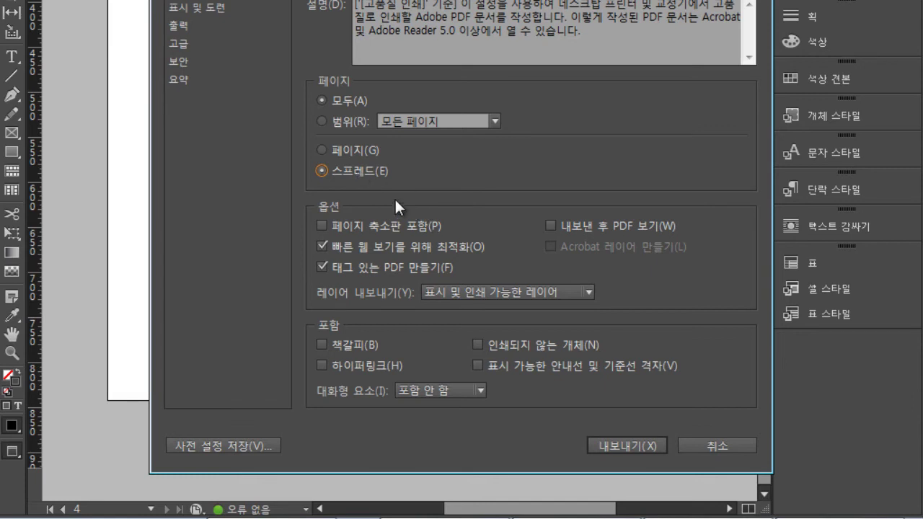
{"action": "left_click", "coordinate": [551, 225]}
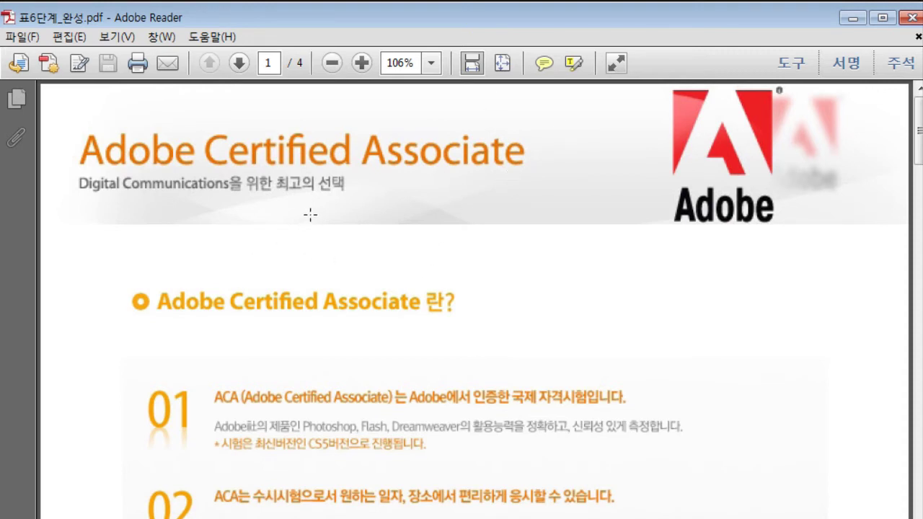
Show the exported PDF in two-page view, check the cover page display option and go to the spread of pages 2 and 3
{"action": "left_click", "coordinate": [114, 36]}
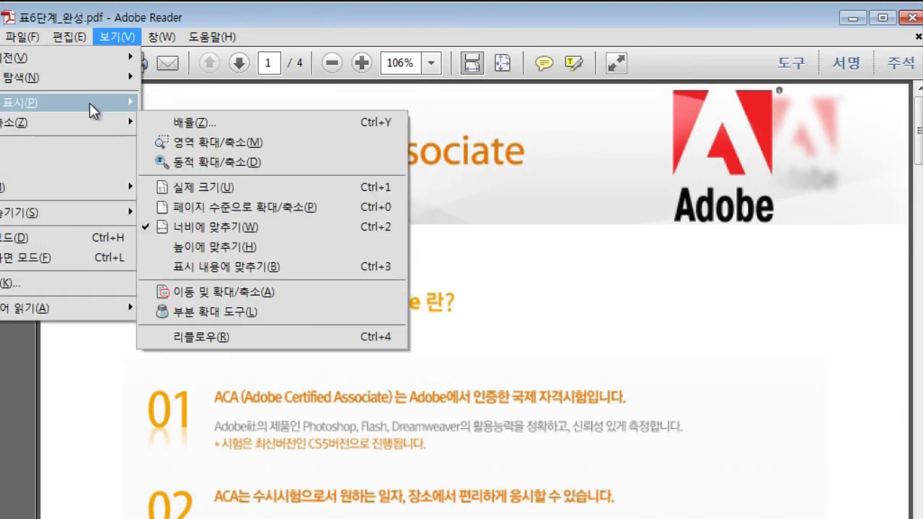
{"action": "mouse_move", "coordinate": [90, 101]}
{"action": "left_click", "coordinate": [207, 142]}
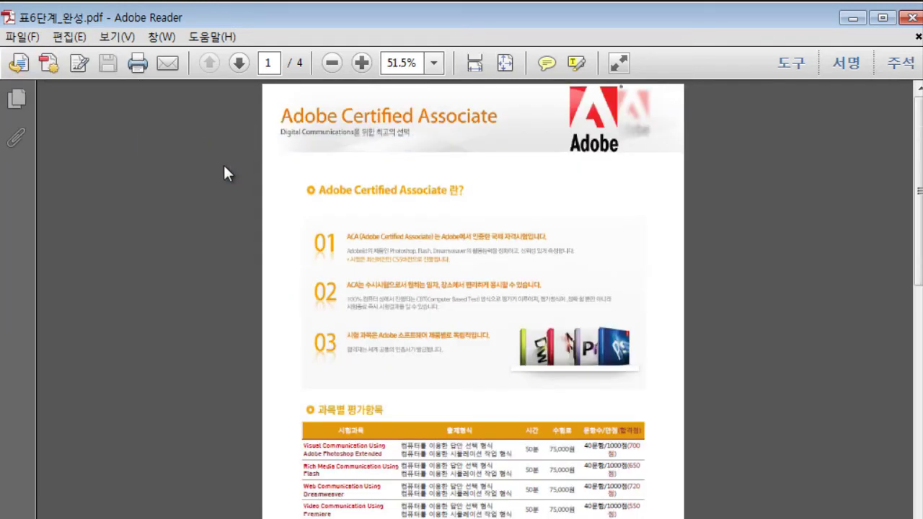
{"action": "left_click", "coordinate": [124, 37]}
{"action": "mouse_move", "coordinate": [124, 105]}
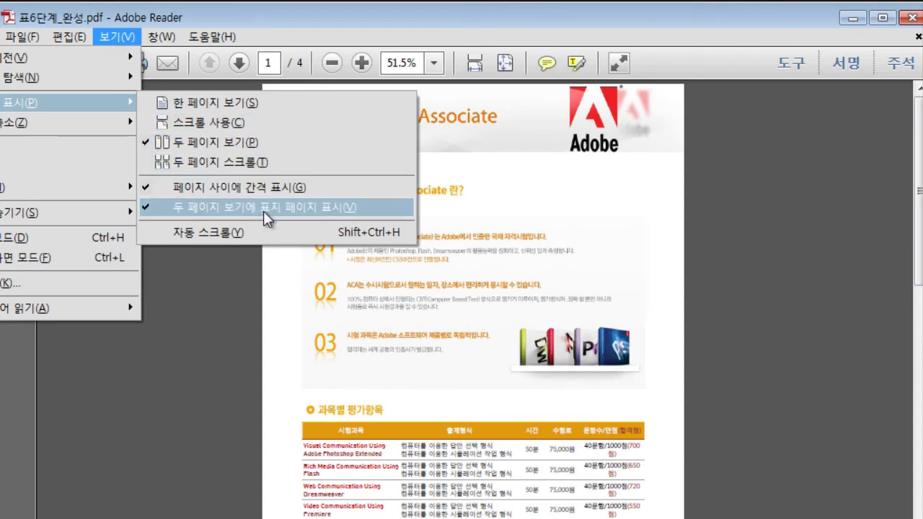
{"action": "left_click", "coordinate": [782, 204]}
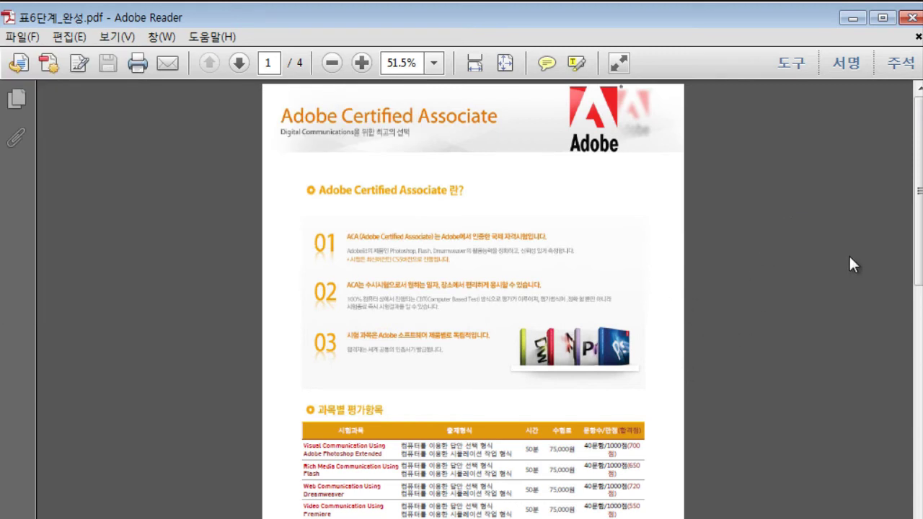
{"action": "left_click", "coordinate": [239, 62]}
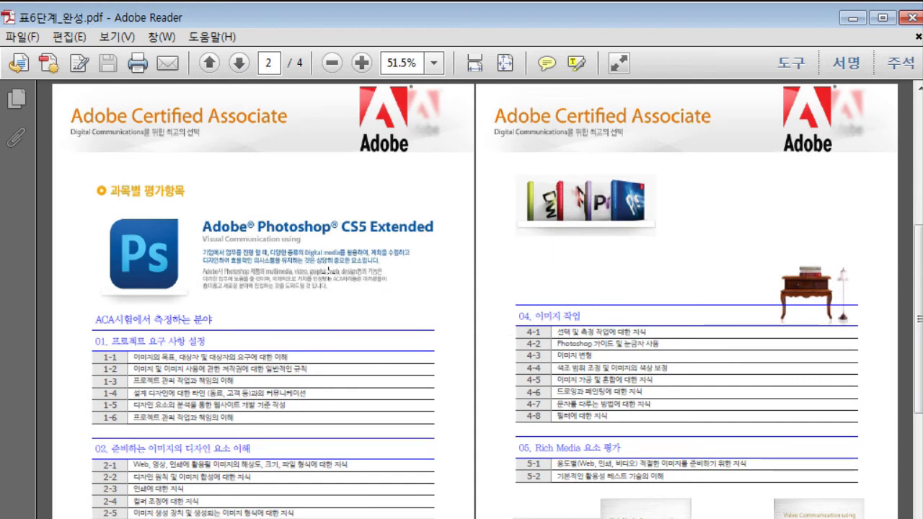
Enlarge page 2 of the PDF to 100%, examine its tables and select part of the text in row 3-1
{"action": "left_click", "coordinate": [362, 65]}
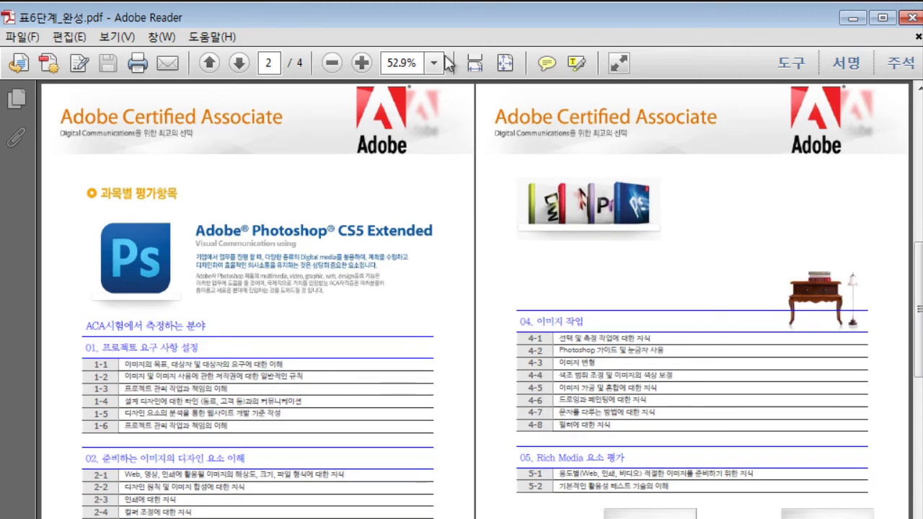
{"action": "left_click", "coordinate": [364, 62]}
{"action": "left_click", "coordinate": [364, 61]}
{"action": "left_click", "coordinate": [363, 61]}
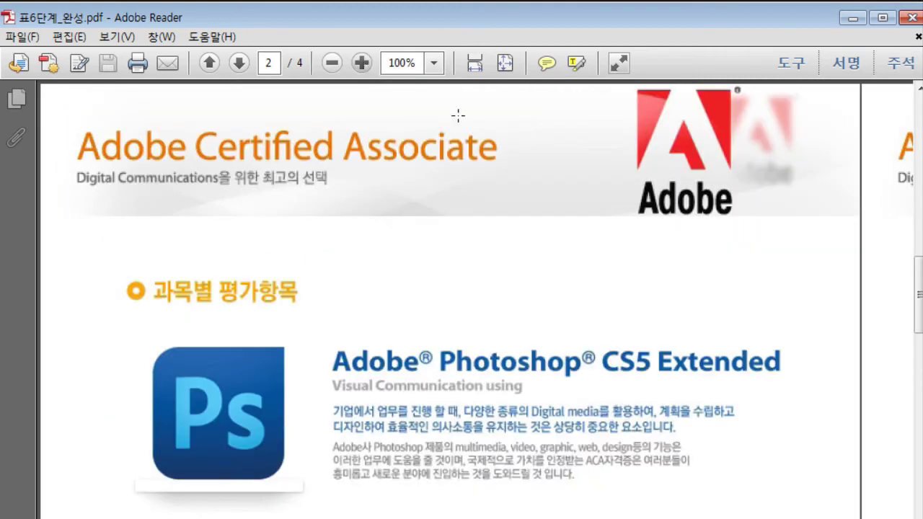
{"action": "left_click_drag", "start_coordinate": [919, 288], "coordinate": [919, 439]}
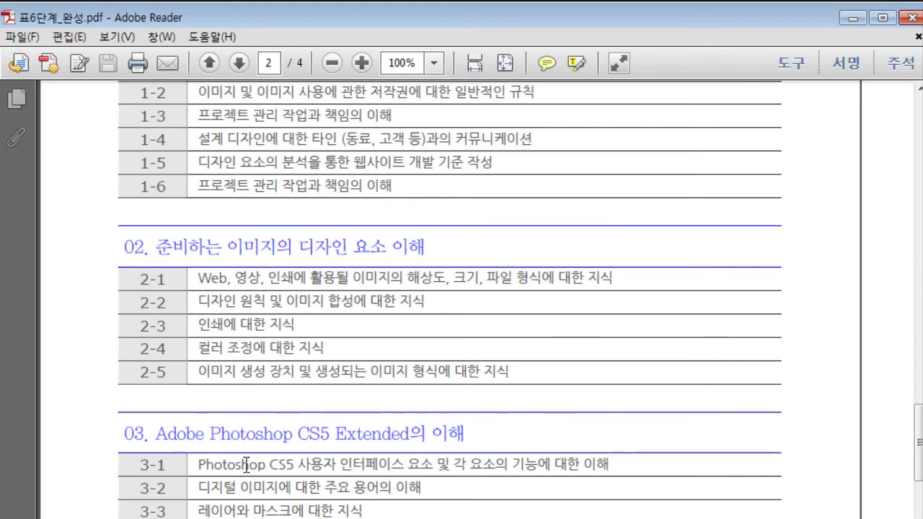
{"action": "left_click_drag", "start_coordinate": [249, 465], "coordinate": [484, 476]}
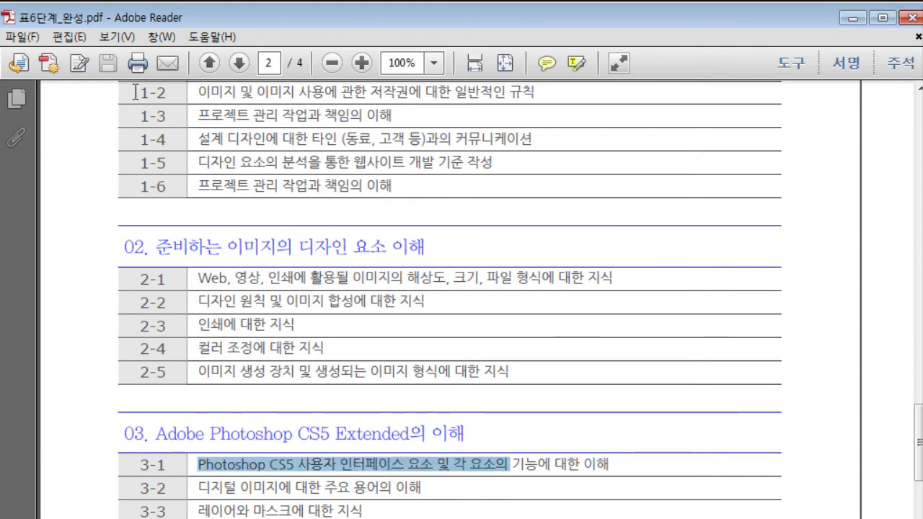
Fit whole pages in the PDF view and examine the 시험센터 tables on page 4
{"action": "left_click", "coordinate": [434, 63]}
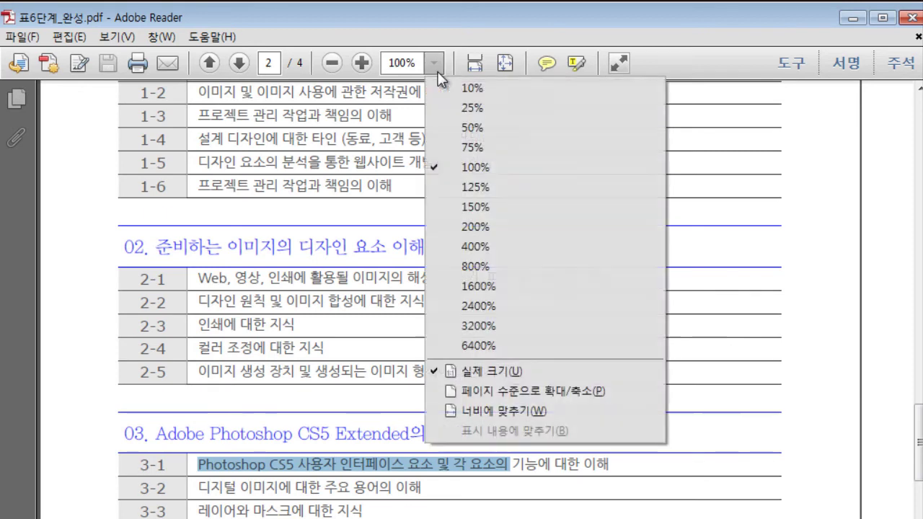
{"action": "left_click", "coordinate": [541, 399]}
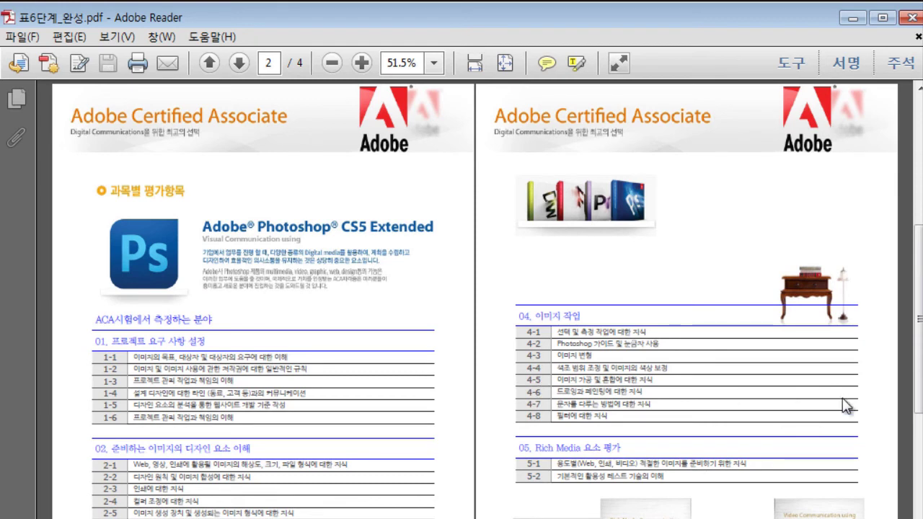
{"action": "left_click_drag", "start_coordinate": [920, 376], "coordinate": [919, 505]}
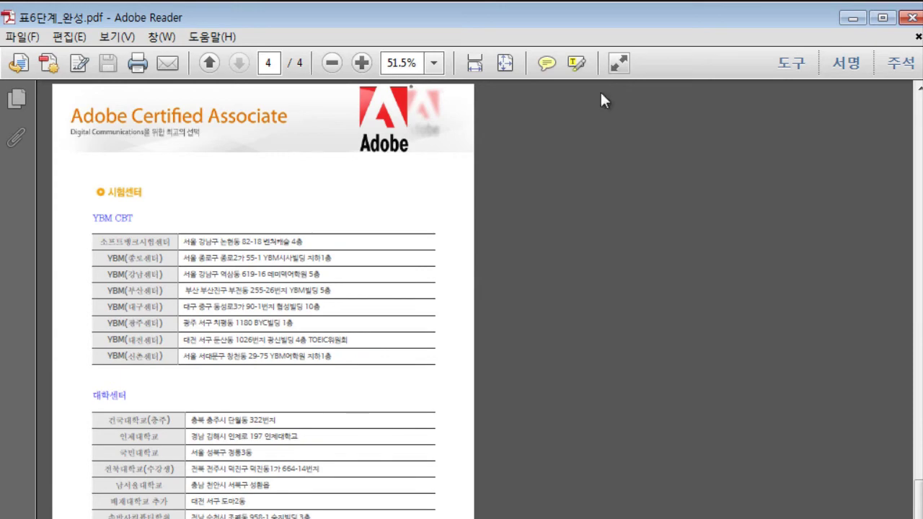
Switch back to InDesign and look over the first page of 표6단계_완성.indd
{"action": "key", "text": "alt+Tab"}
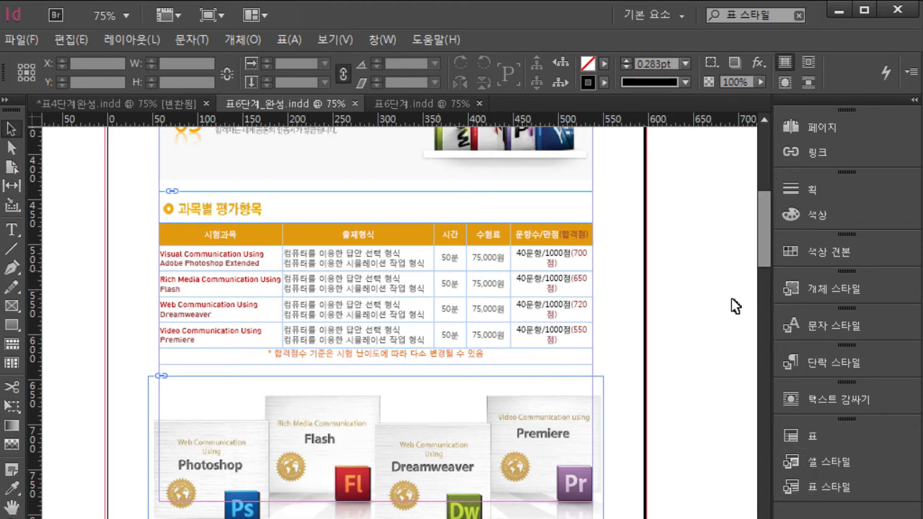
{"action": "left_click_drag", "start_coordinate": [762, 251], "coordinate": [764, 205]}
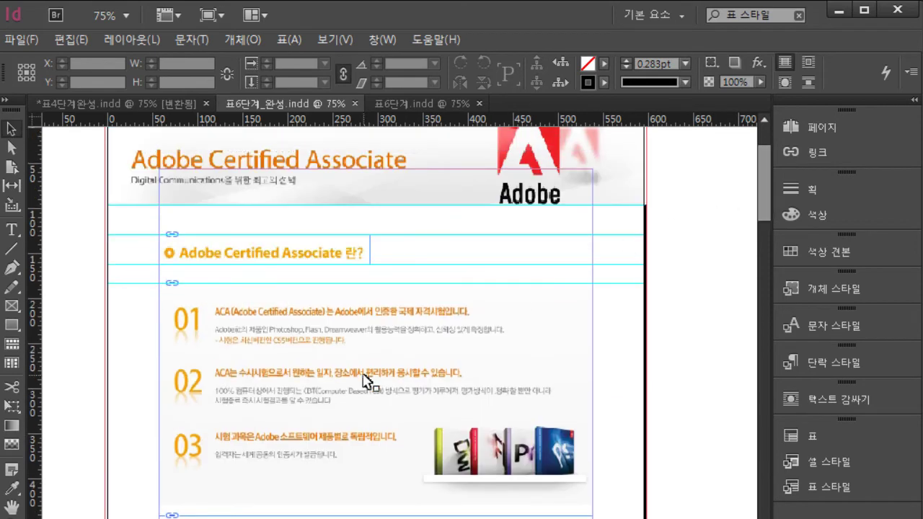